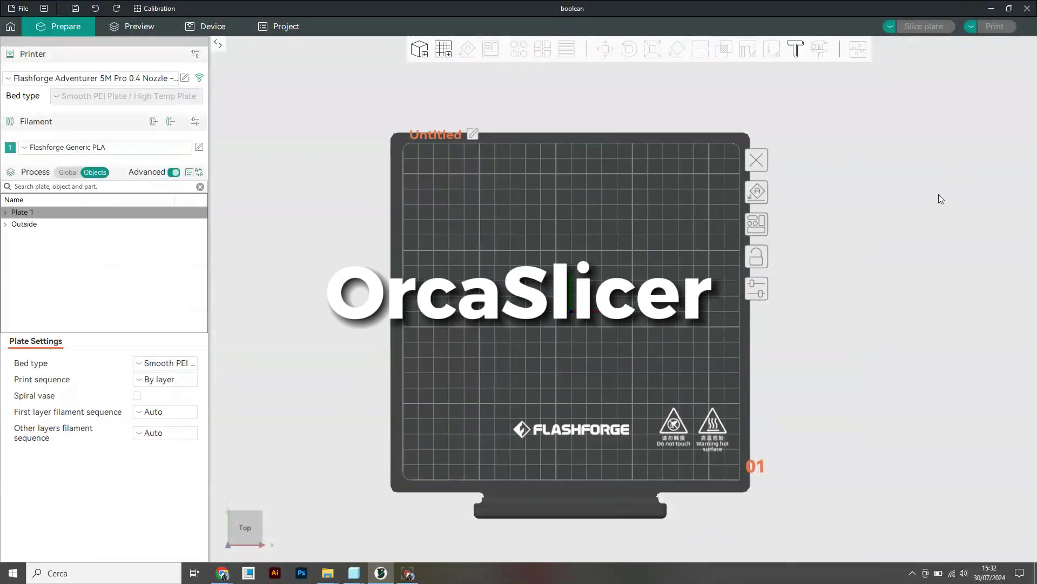
Step: Import boolean.stl and micro_defender.stl together through the Add file dialog
{"action": "left_click", "coordinate": [424, 53]}
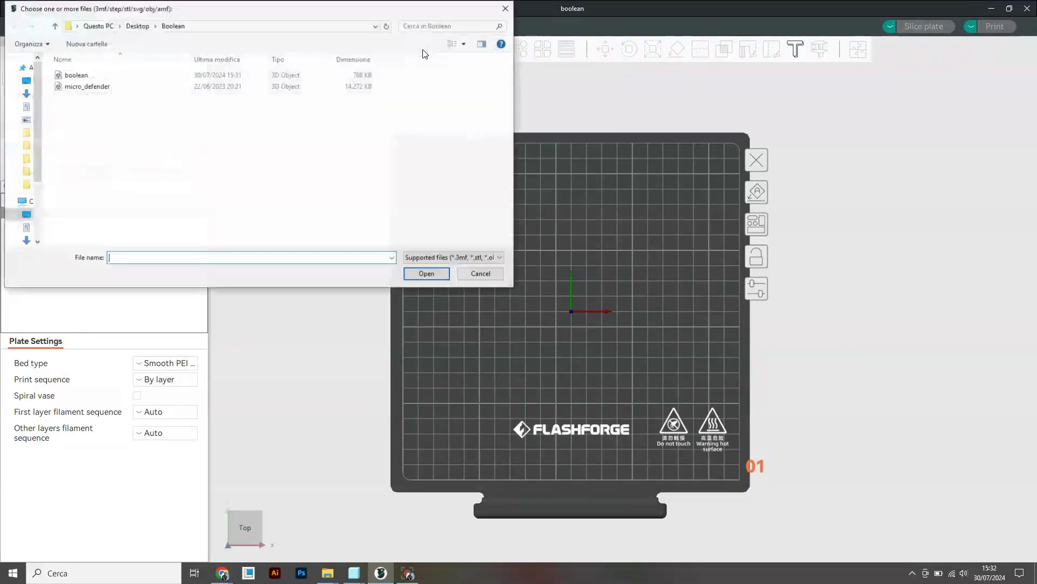
{"action": "left_click", "coordinate": [82, 76]}
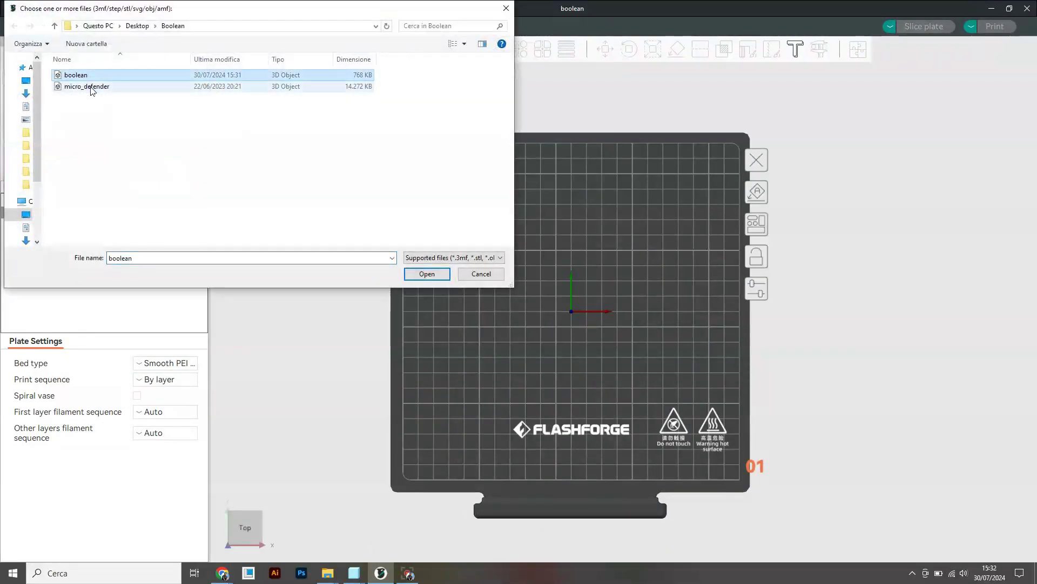
{"action": "left_click", "coordinate": [89, 87], "text": "ctrl"}
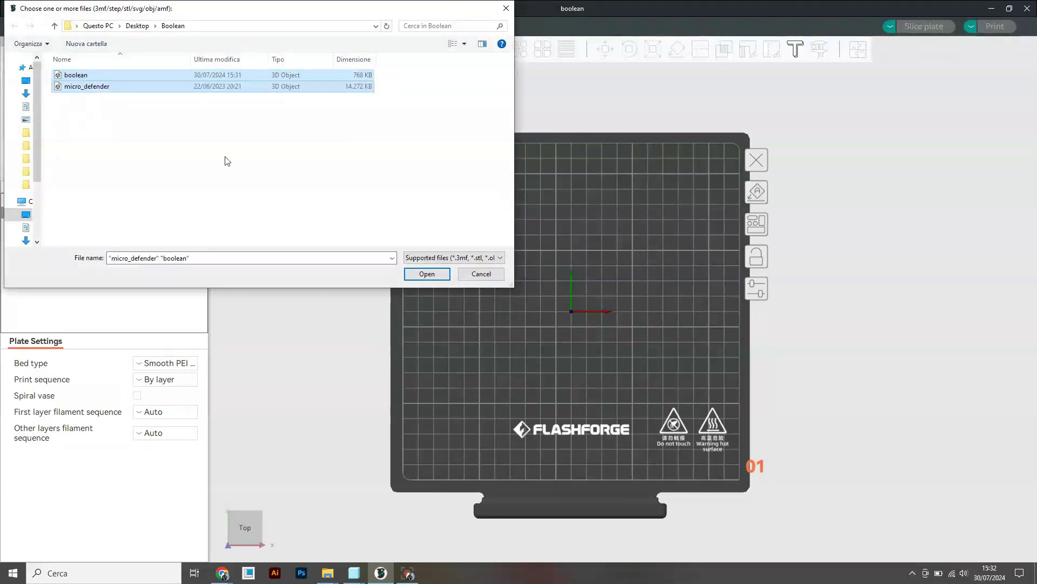
{"action": "left_click", "coordinate": [427, 274]}
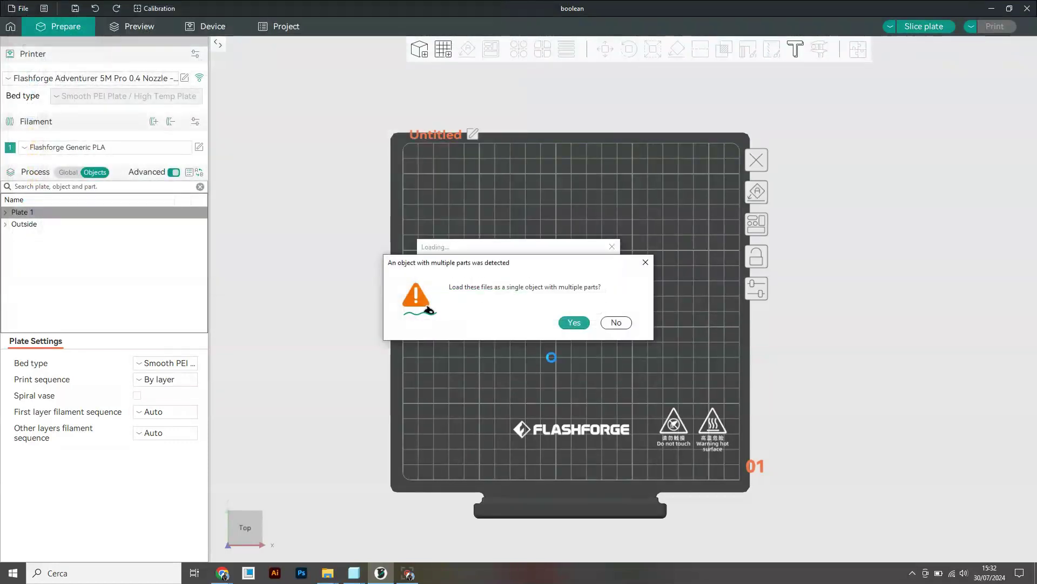
Step: Keep the files as separate objects and drag the car and round piece apart
{"action": "left_click", "coordinate": [623, 327]}
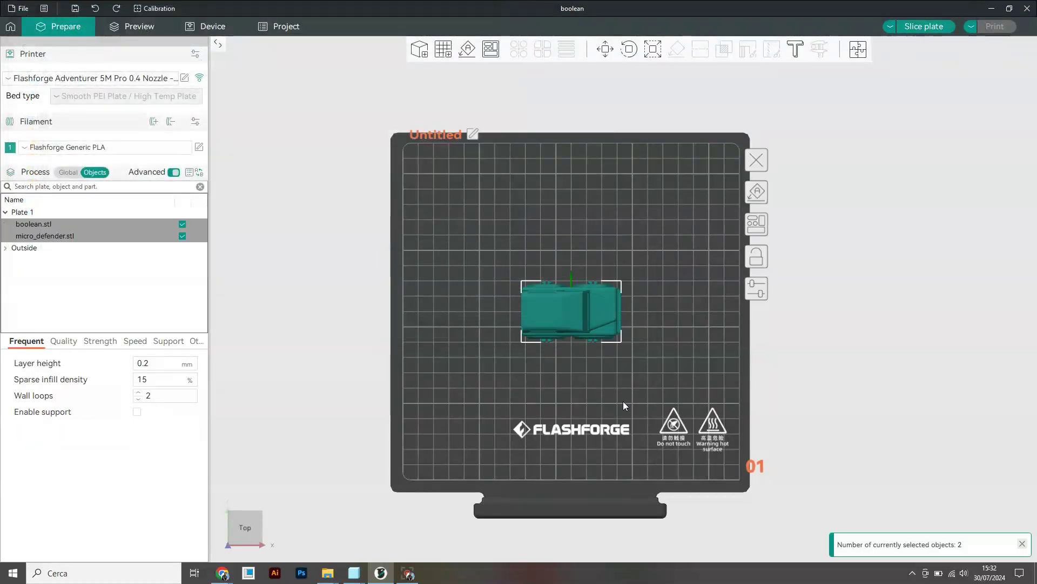
{"action": "left_click", "coordinate": [588, 316]}
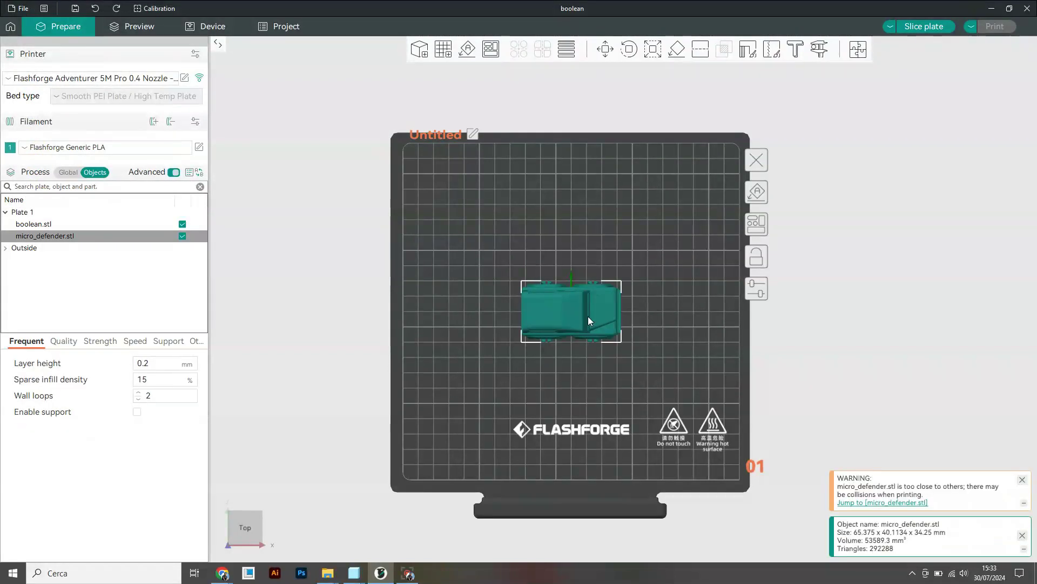
{"action": "left_click_drag", "start_coordinate": [588, 316], "coordinate": [582, 232]}
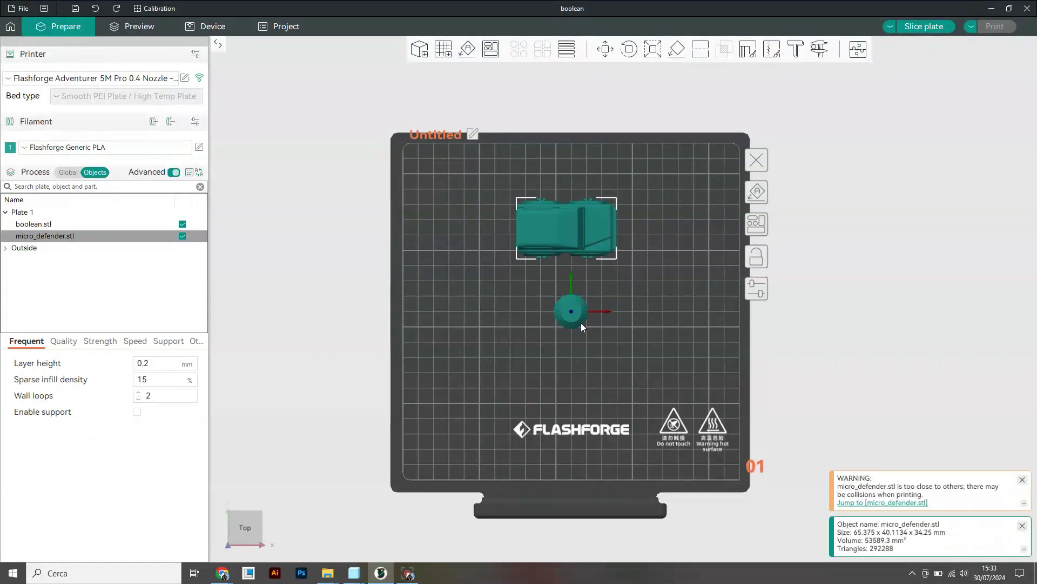
{"action": "left_click", "coordinate": [588, 342]}
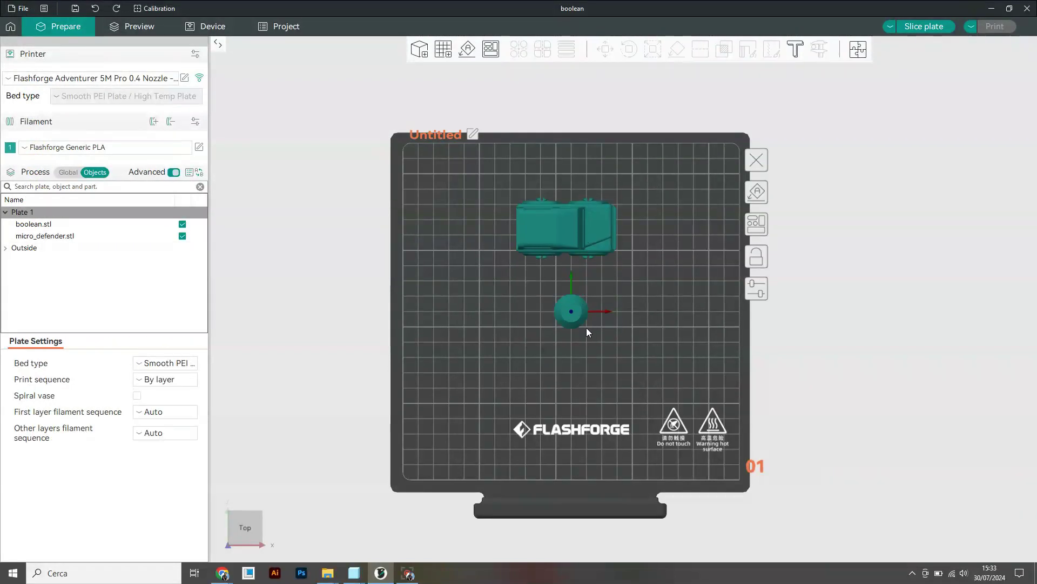
{"action": "left_click_drag", "start_coordinate": [583, 316], "coordinate": [481, 331]}
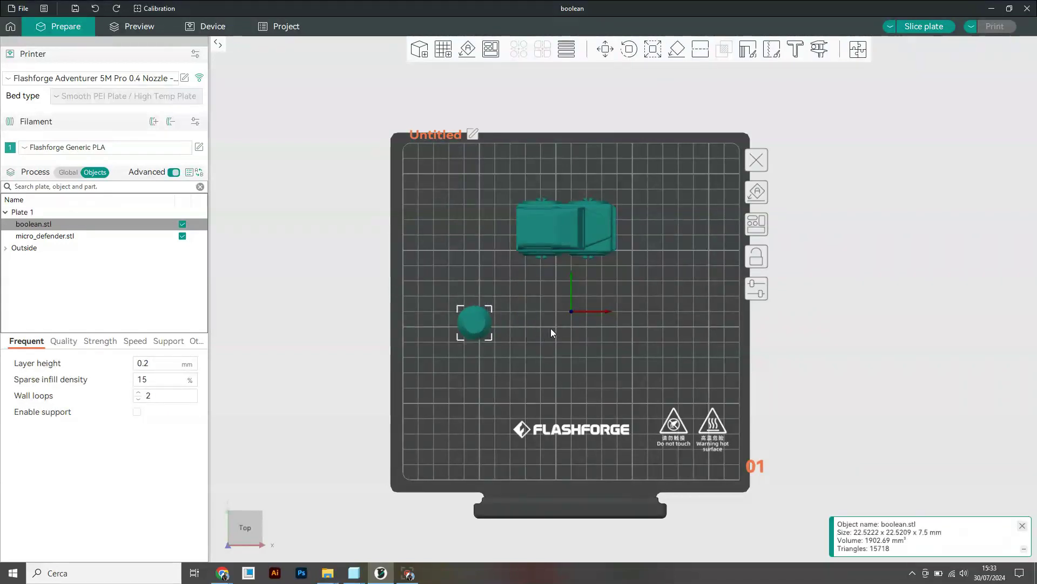
{"action": "left_click", "coordinate": [546, 311]}
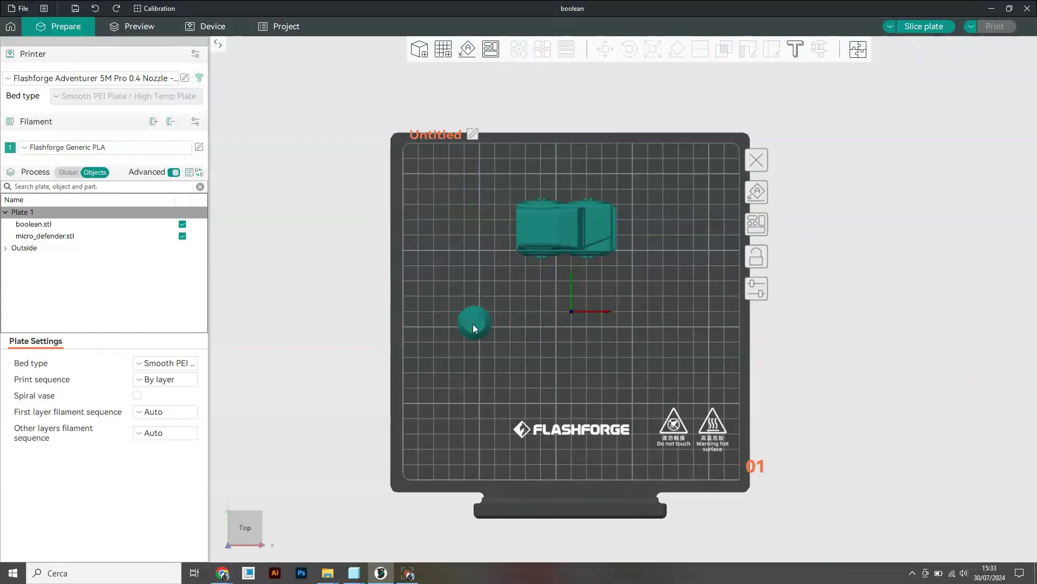
Step: Centre the round piece, then the car, on the plate so they overlap
{"action": "right_click", "coordinate": [473, 325]}
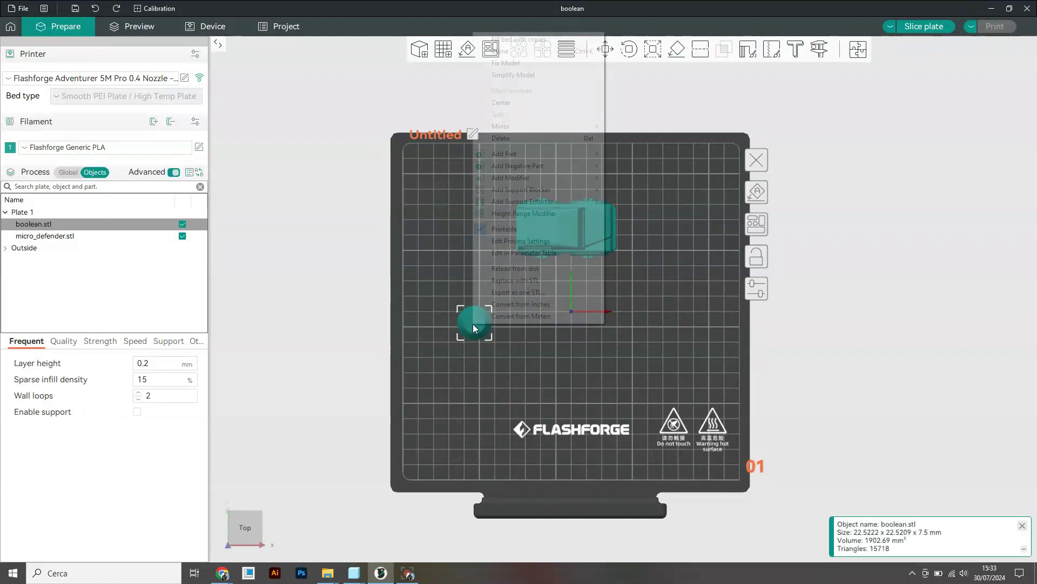
{"action": "left_click", "coordinate": [495, 103]}
{"action": "left_click", "coordinate": [570, 215]}
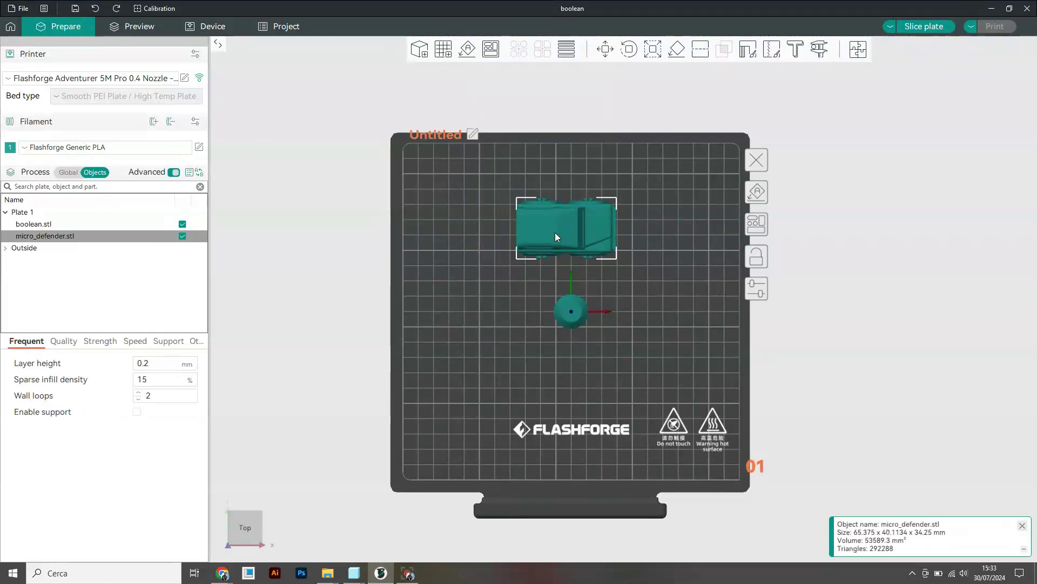
{"action": "right_click", "coordinate": [555, 233]}
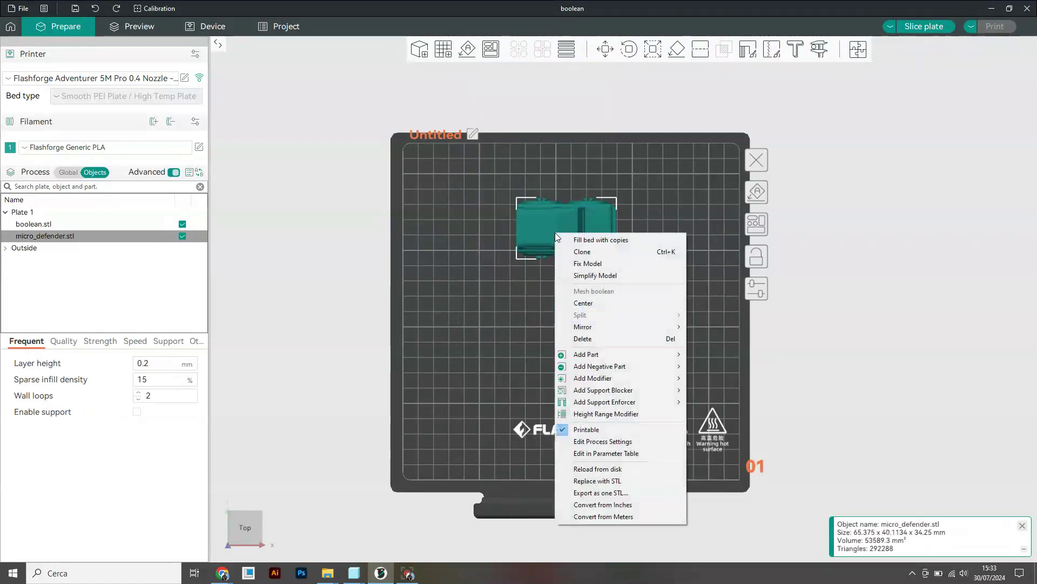
{"action": "left_click", "coordinate": [590, 307]}
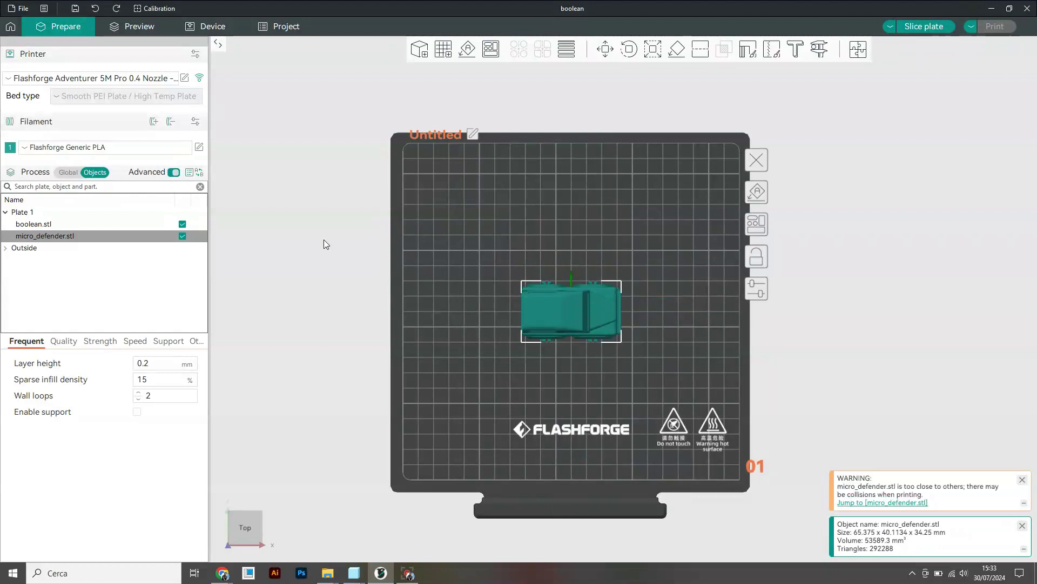
Step: Group boolean.stl and micro_defender.stl into one Assembly
{"action": "left_click", "coordinate": [49, 227]}
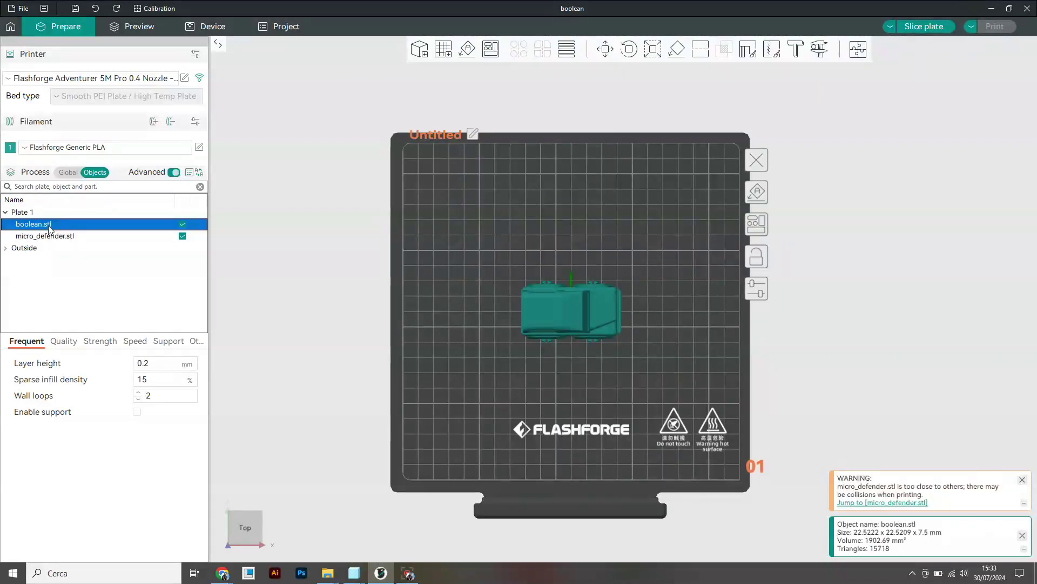
{"action": "left_click", "coordinate": [54, 238], "text": "ctrl"}
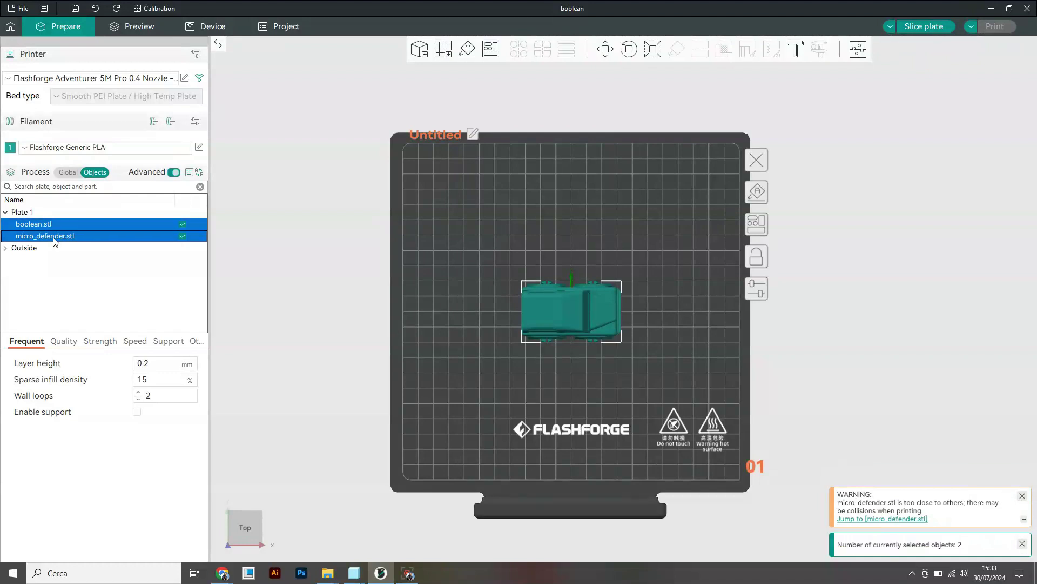
{"action": "right_click", "coordinate": [54, 242]}
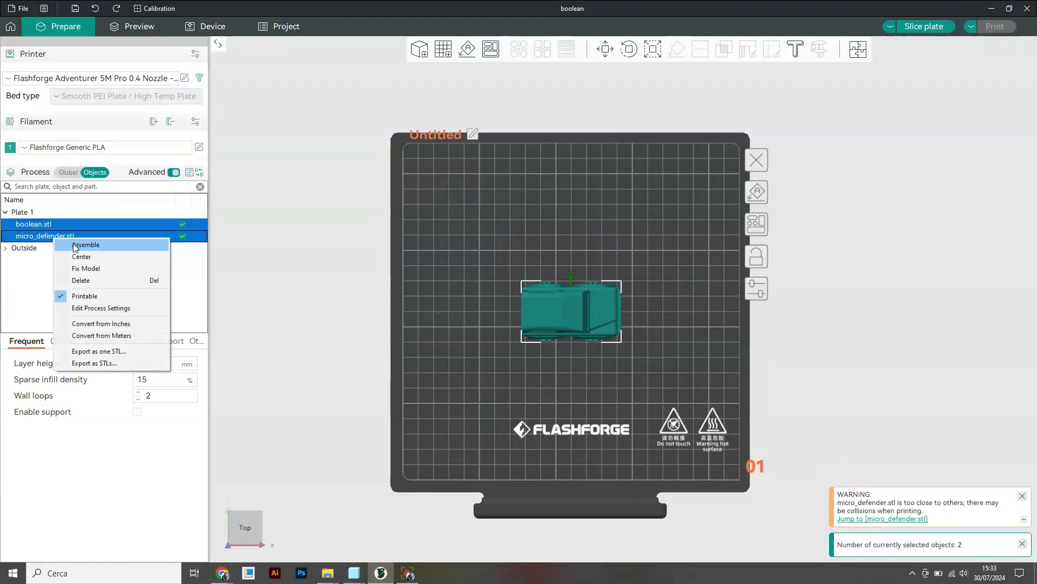
{"action": "left_click", "coordinate": [76, 244]}
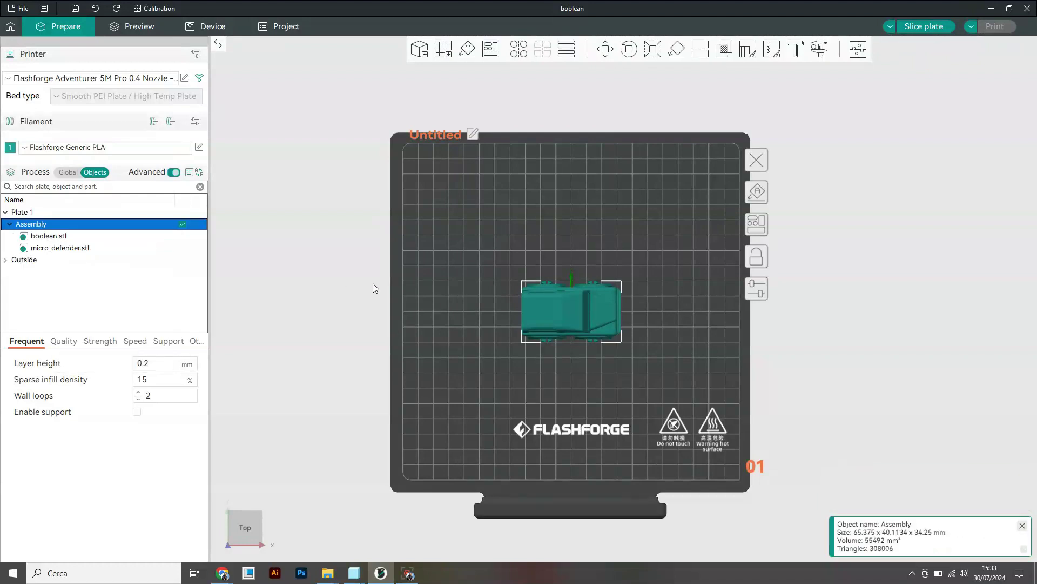
Step: Change the boolean.stl part's type to Negative Part
{"action": "left_click", "coordinate": [56, 238]}
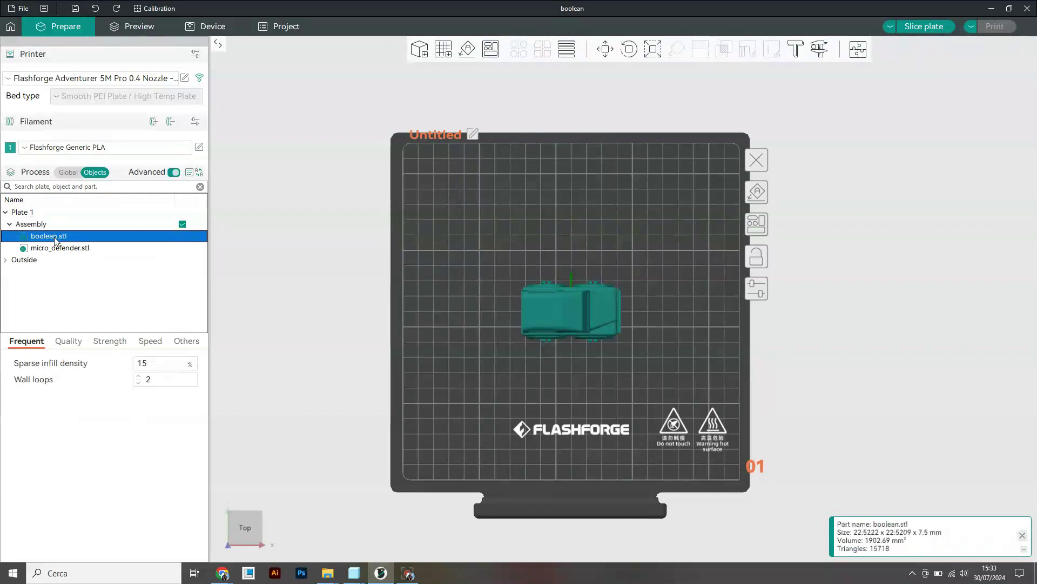
{"action": "right_click", "coordinate": [55, 240]}
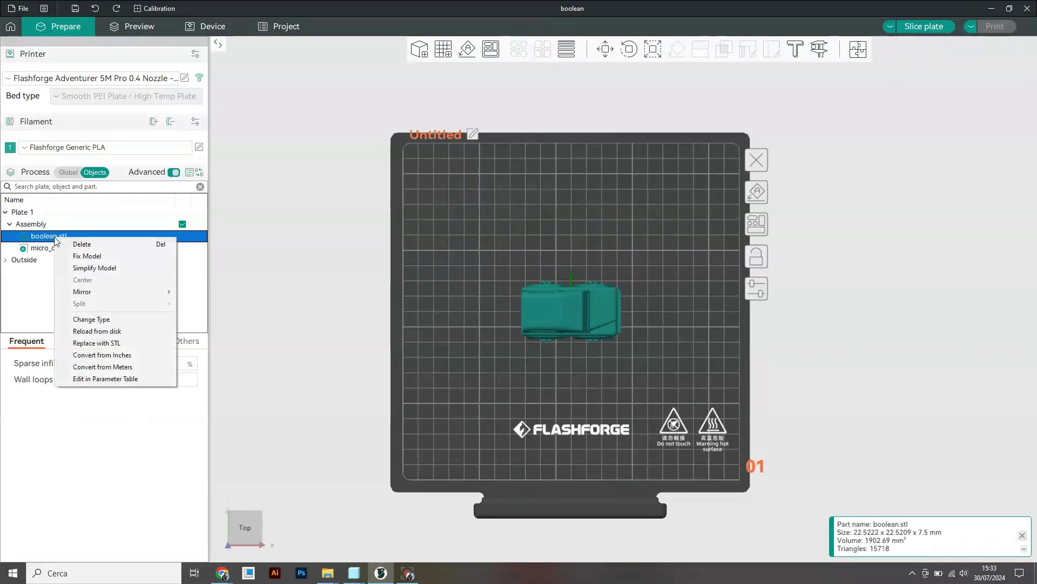
{"action": "left_click", "coordinate": [91, 320]}
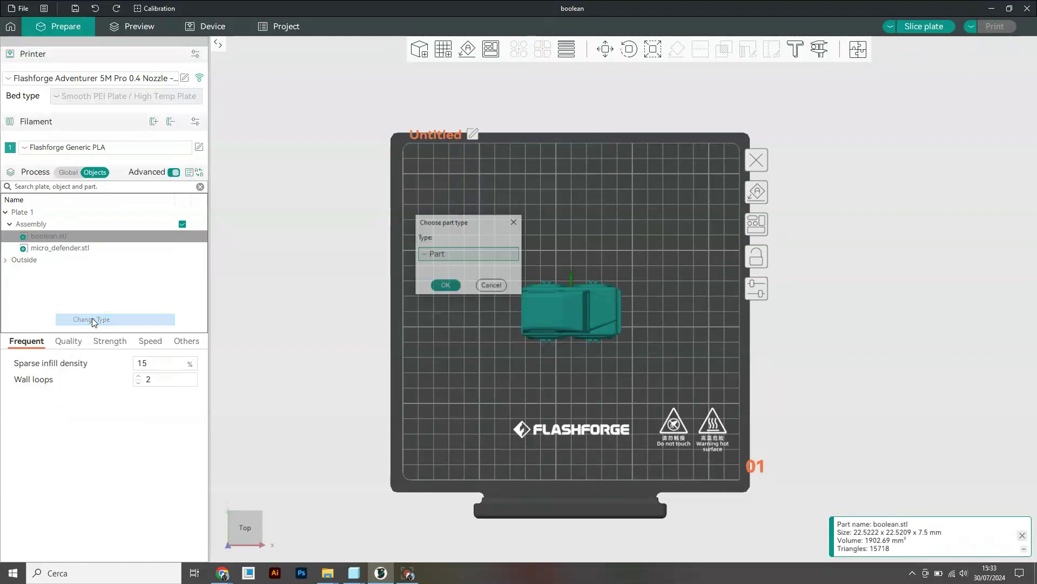
{"action": "left_click", "coordinate": [438, 261]}
{"action": "left_click", "coordinate": [460, 286]}
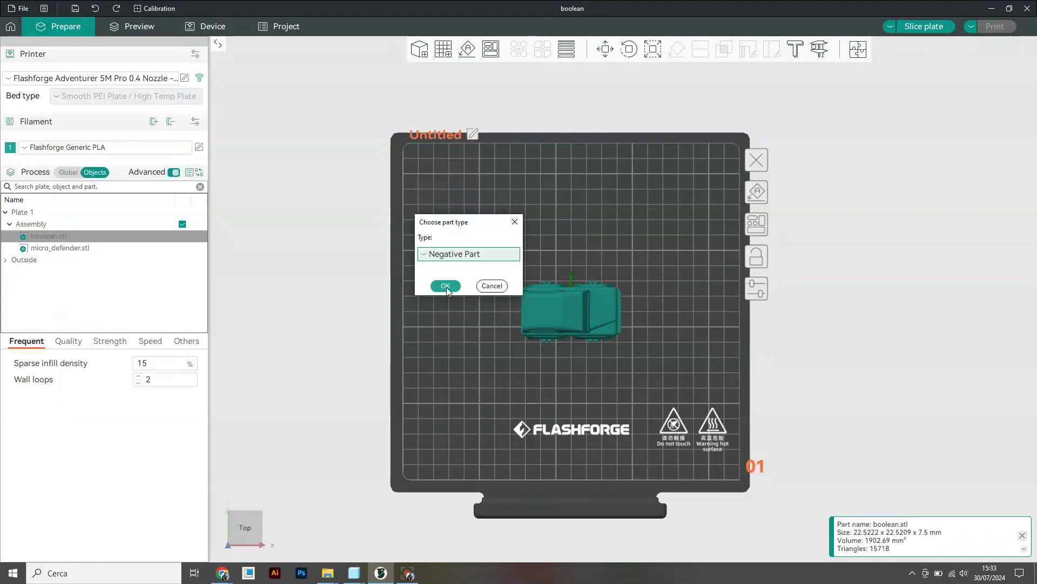
{"action": "left_click", "coordinate": [446, 286]}
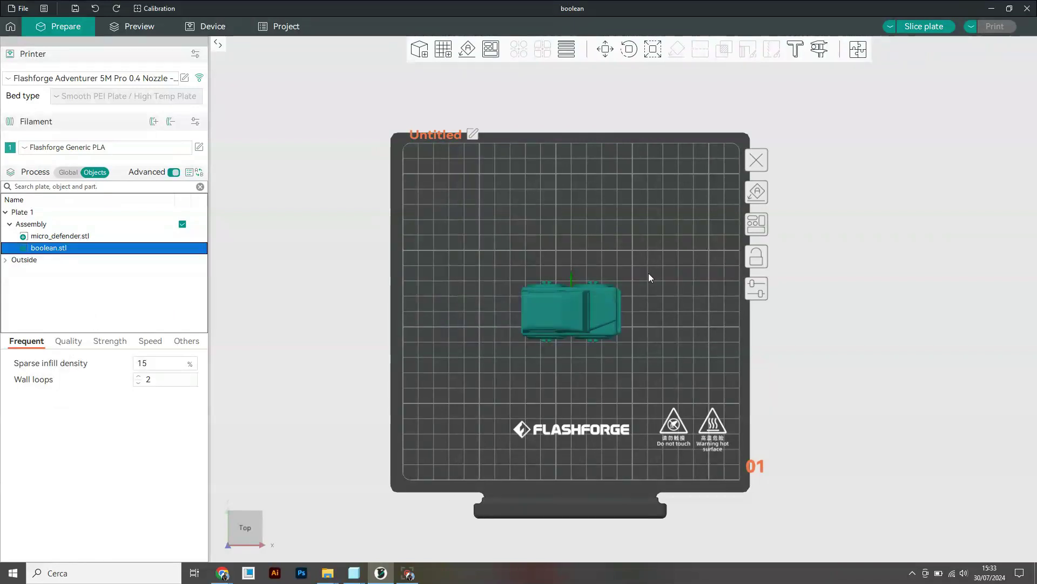
Step: Slice the plate and inspect the lowest layers from below, showing the round hole
{"action": "left_click", "coordinate": [924, 26]}
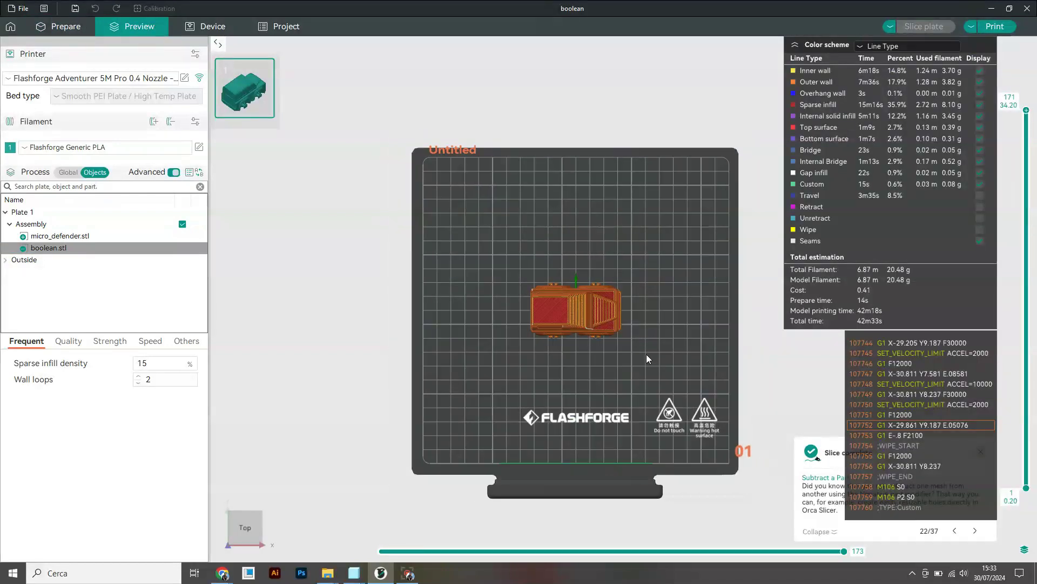
{"action": "scroll", "coordinate": [646, 352], "scroll_direction": "up", "scroll_amount": 3}
{"action": "scroll", "coordinate": [646, 352], "scroll_direction": "up", "scroll_amount": 2}
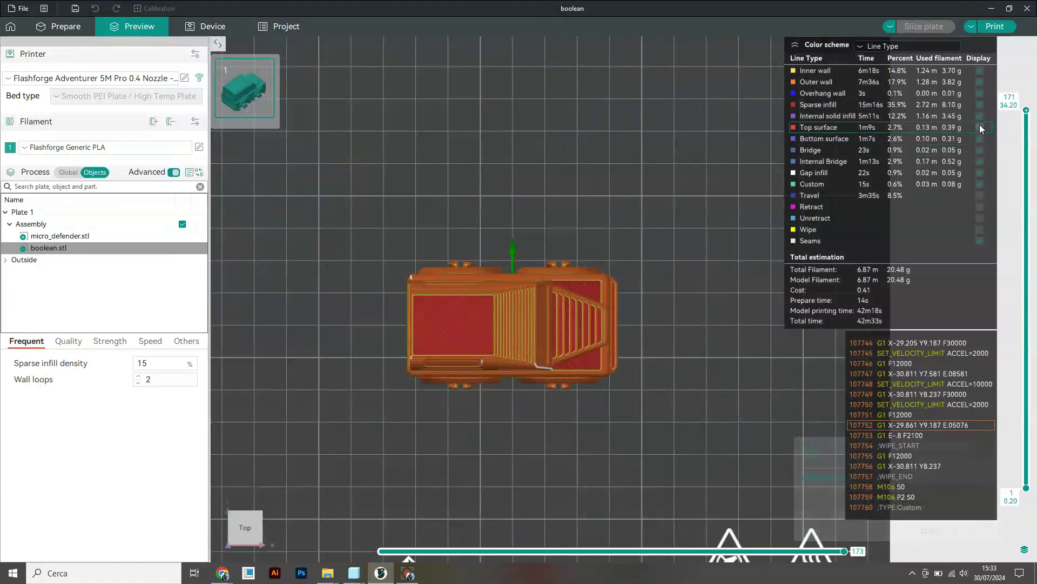
{"action": "left_click_drag", "start_coordinate": [1026, 112], "coordinate": [1026, 485]}
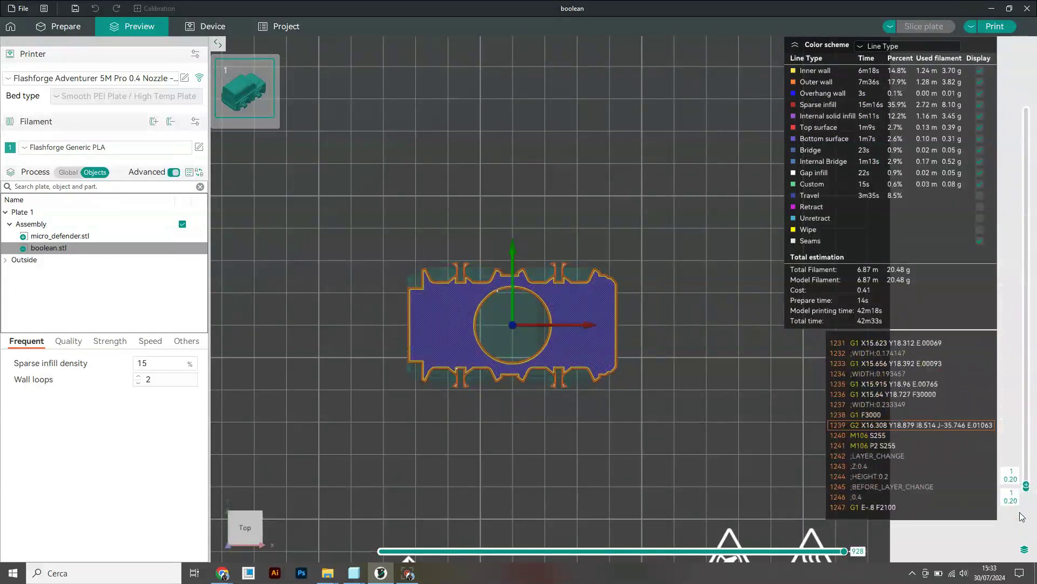
{"action": "left_click_drag", "start_coordinate": [669, 385], "coordinate": [673, 284]}
Step: Extend the preview to all layers and view the car from an angle
{"action": "scroll", "coordinate": [672, 285], "scroll_direction": "up", "scroll_amount": 4}
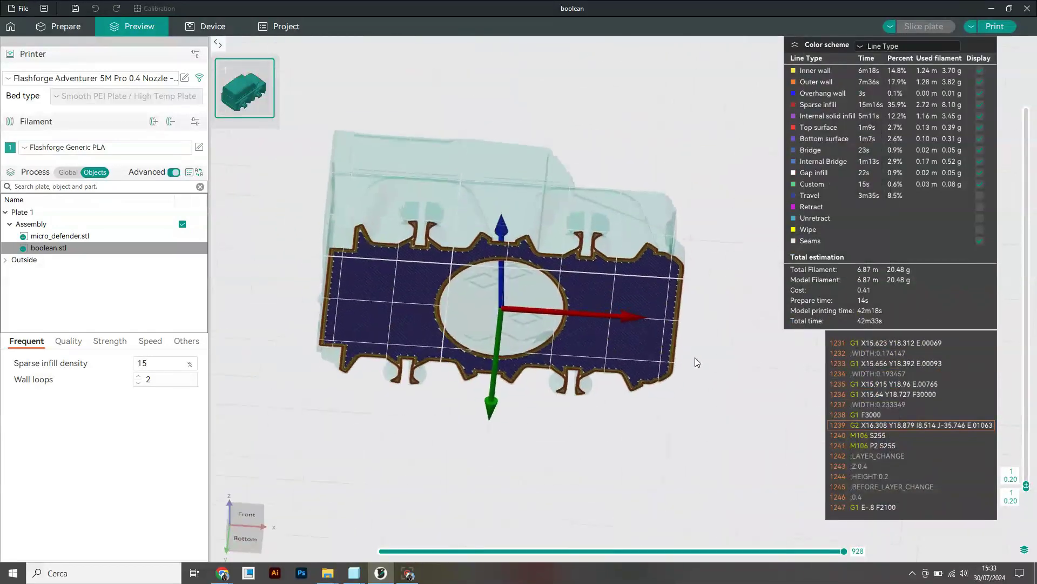
{"action": "left_click_drag", "start_coordinate": [1026, 483], "coordinate": [864, 30]}
{"action": "left_click_drag", "start_coordinate": [678, 177], "coordinate": [705, 302]}
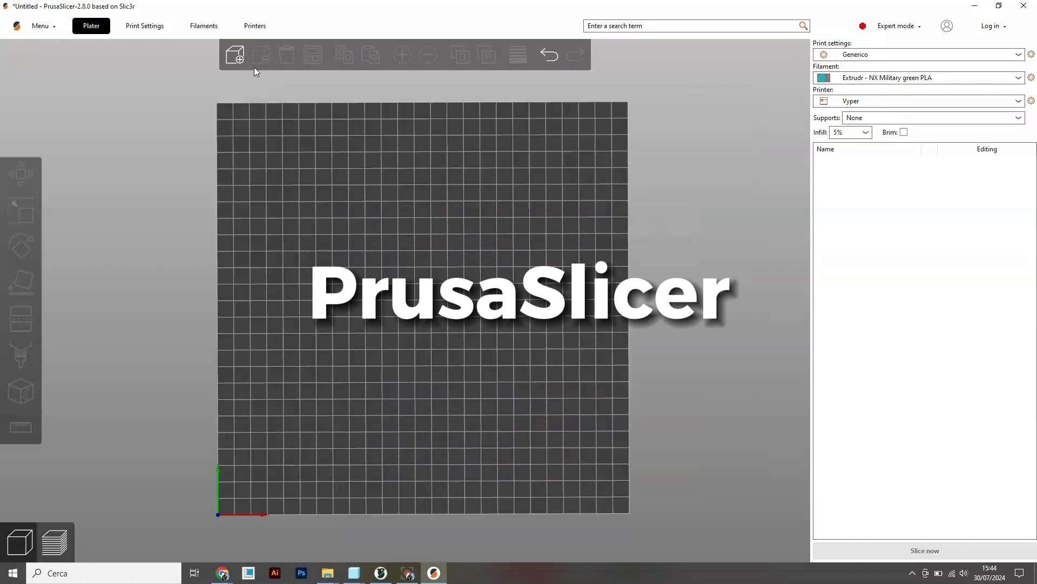
Step: Add boolean.stl and micro_defender.stl to the PrusaSlicer plate, then deselect them
{"action": "left_click", "coordinate": [235, 54]}
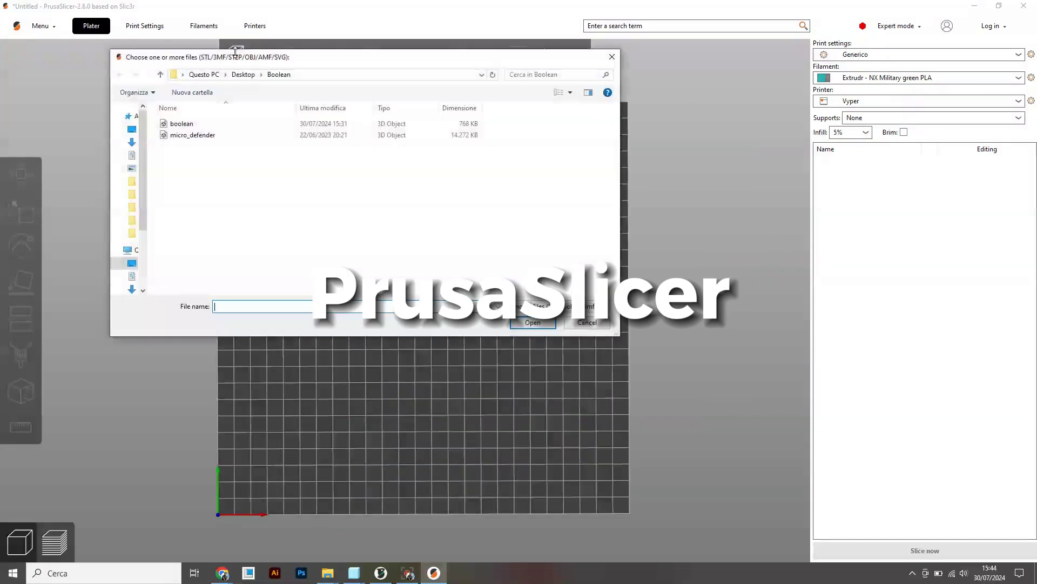
{"action": "left_click", "coordinate": [180, 124]}
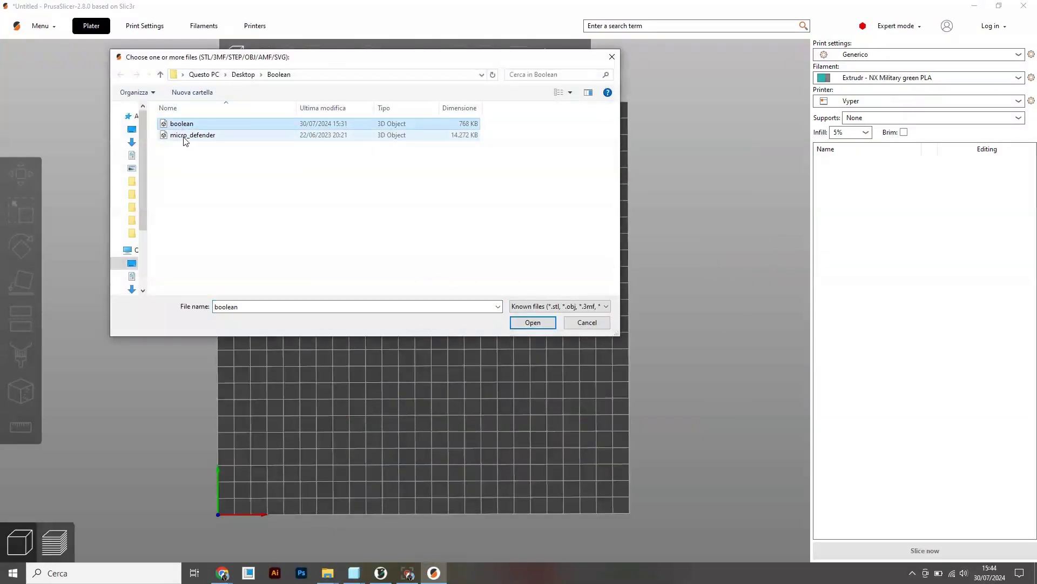
{"action": "left_click", "coordinate": [184, 136], "text": "ctrl"}
{"action": "left_click", "coordinate": [532, 322]}
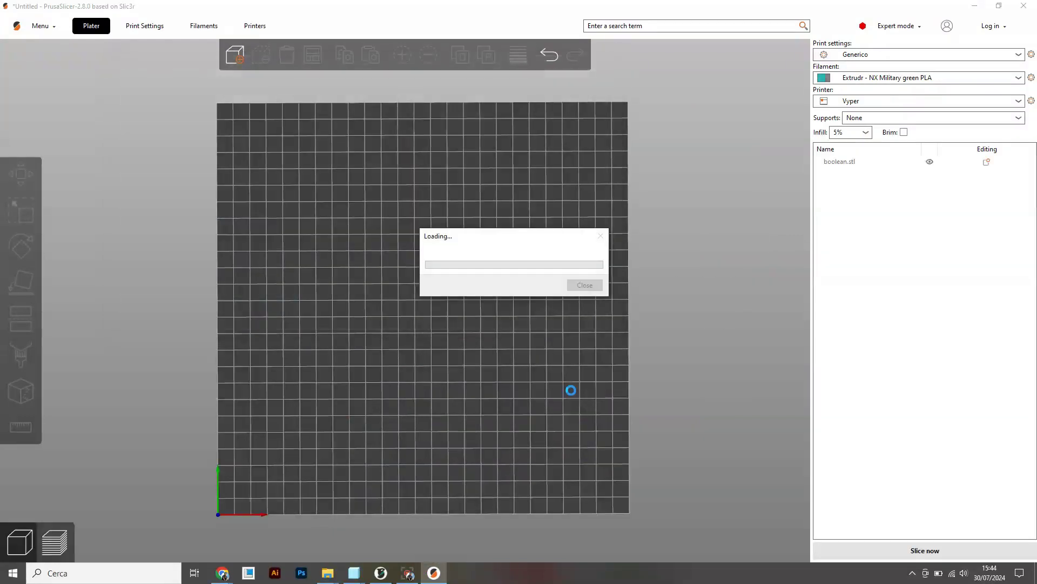
{"action": "left_click", "coordinate": [535, 359]}
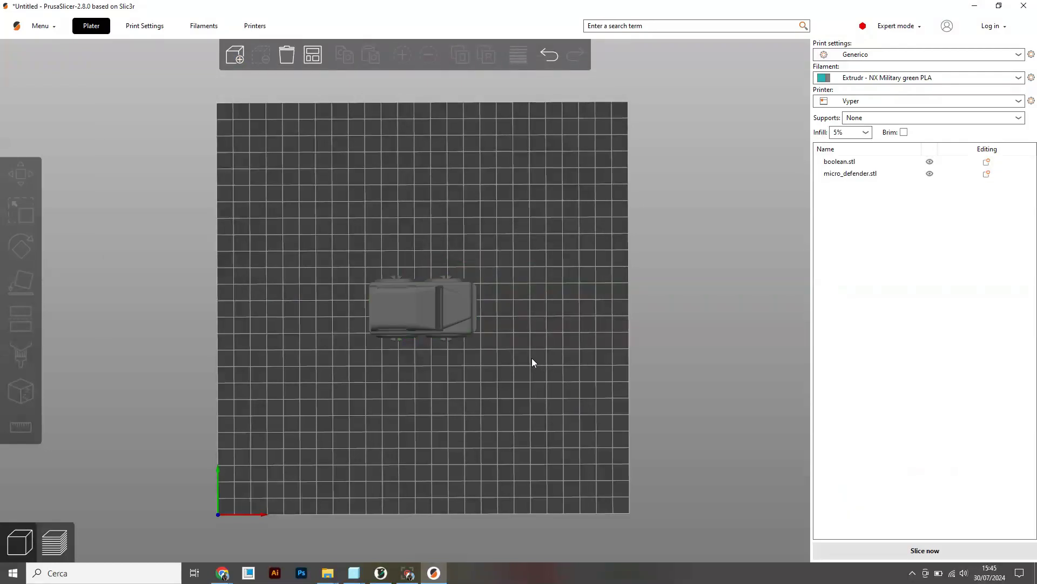
Step: Drag the car and the sphere apart on the plate
{"action": "left_click", "coordinate": [452, 325]}
{"action": "left_click_drag", "start_coordinate": [452, 324], "coordinate": [447, 238]}
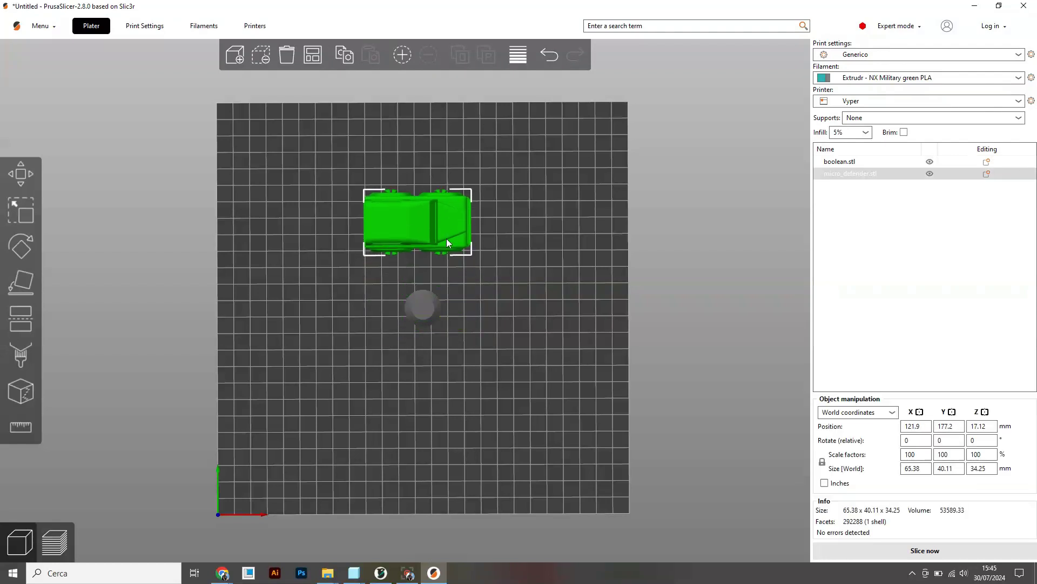
{"action": "left_click", "coordinate": [427, 307]}
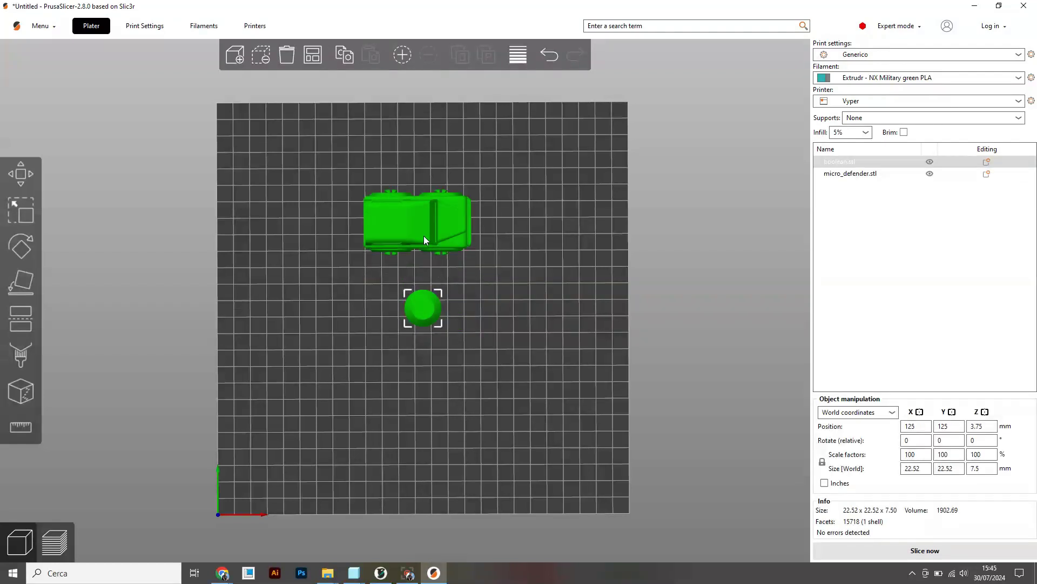
{"action": "left_click_drag", "start_coordinate": [423, 236], "coordinate": [354, 228]}
{"action": "left_click_drag", "start_coordinate": [423, 308], "coordinate": [329, 394]}
{"action": "left_click_drag", "start_coordinate": [339, 207], "coordinate": [364, 239]}
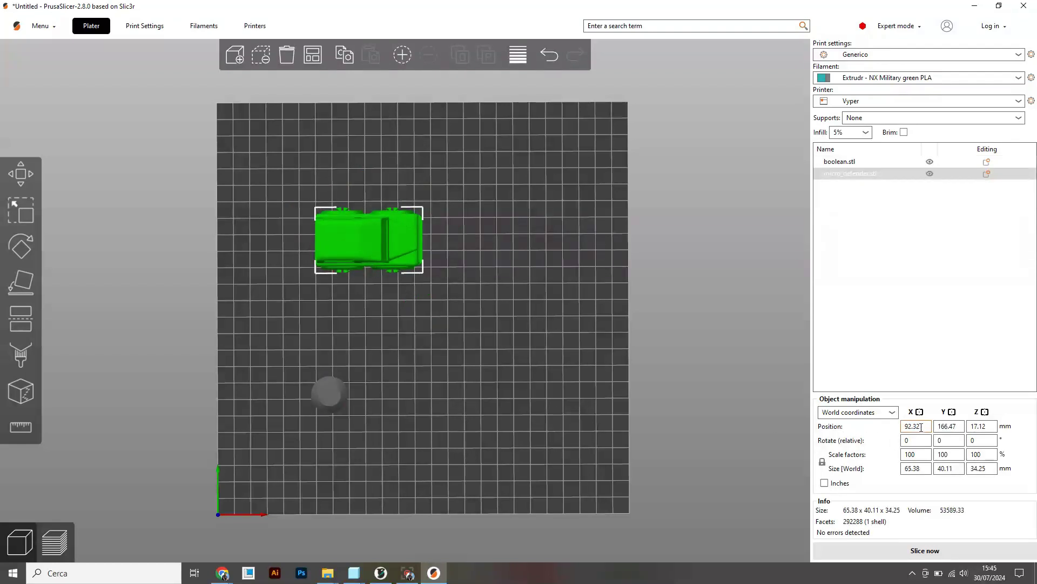
Step: Set Position X 0 and Y 0 for the car, then for the sphere
{"action": "type", "text": "0"}
{"action": "key", "text": "Return"}
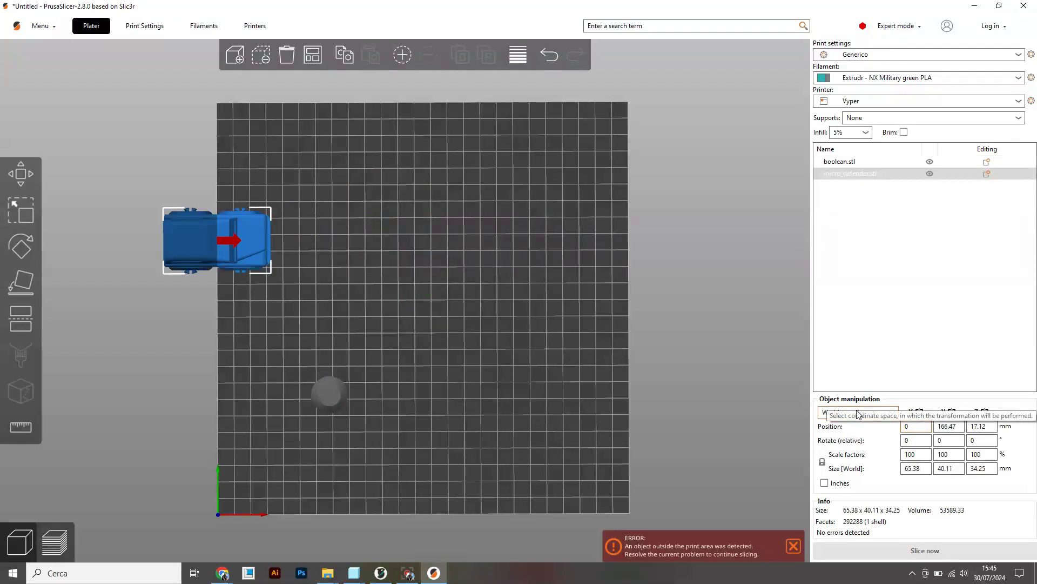
{"action": "key", "text": "Tab"}
{"action": "type", "text": "0"}
{"action": "key", "text": "Return"}
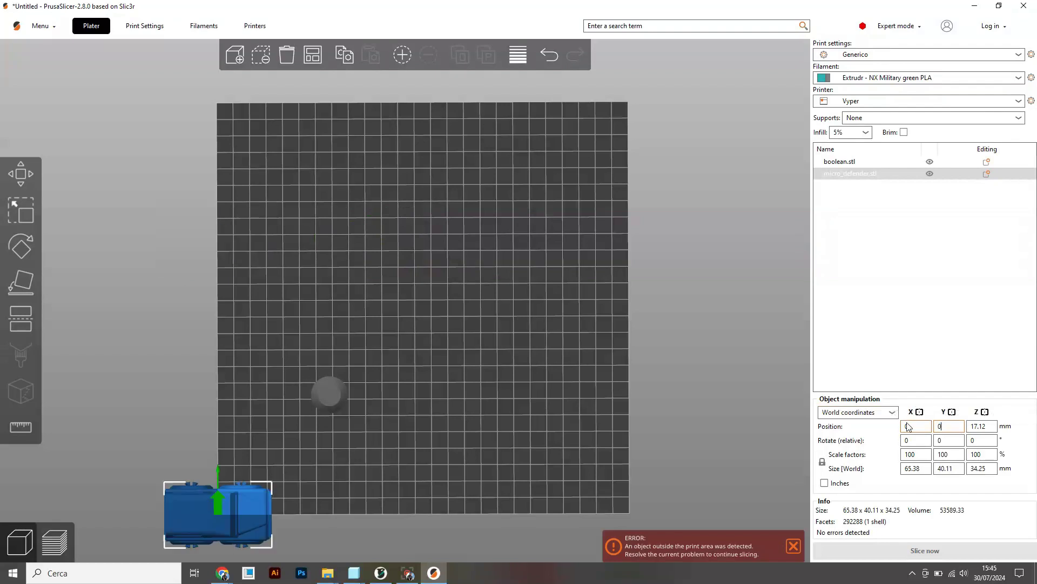
{"action": "left_click", "coordinate": [852, 162]}
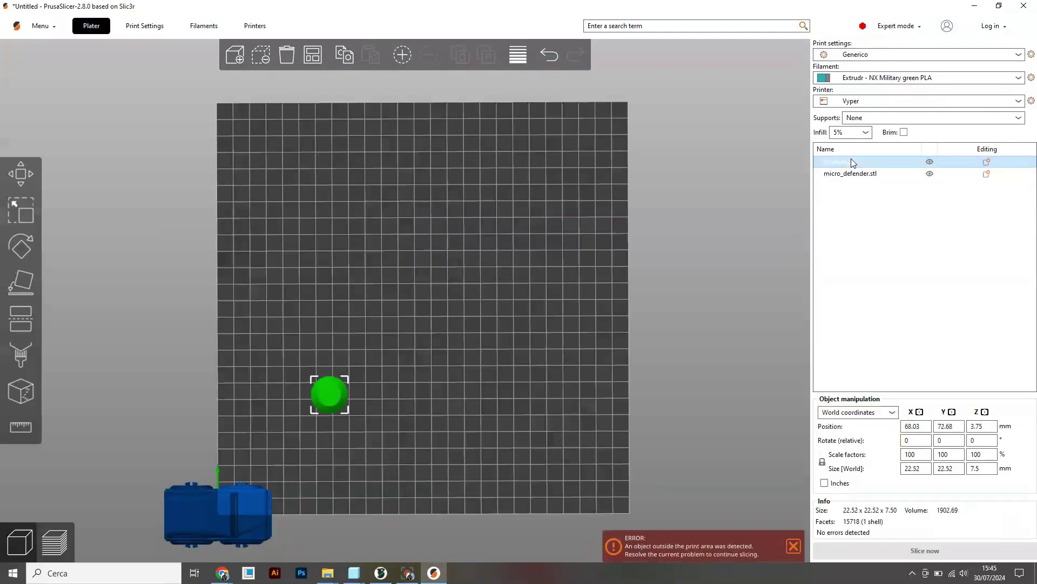
{"action": "left_click", "coordinate": [921, 428]}
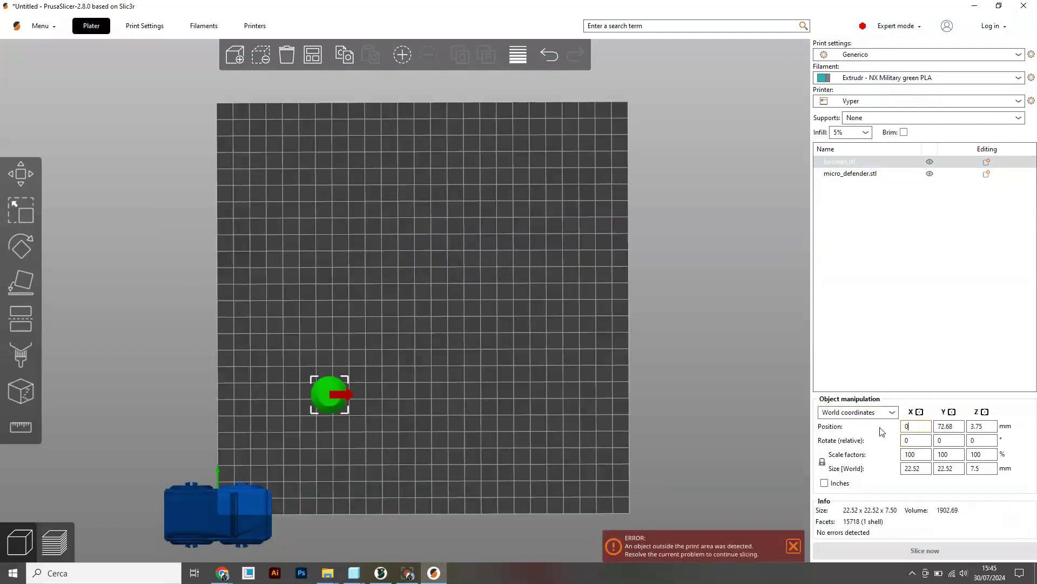
{"action": "key", "text": "Tab"}
{"action": "type", "text": "0"}
{"action": "key", "text": "Return"}
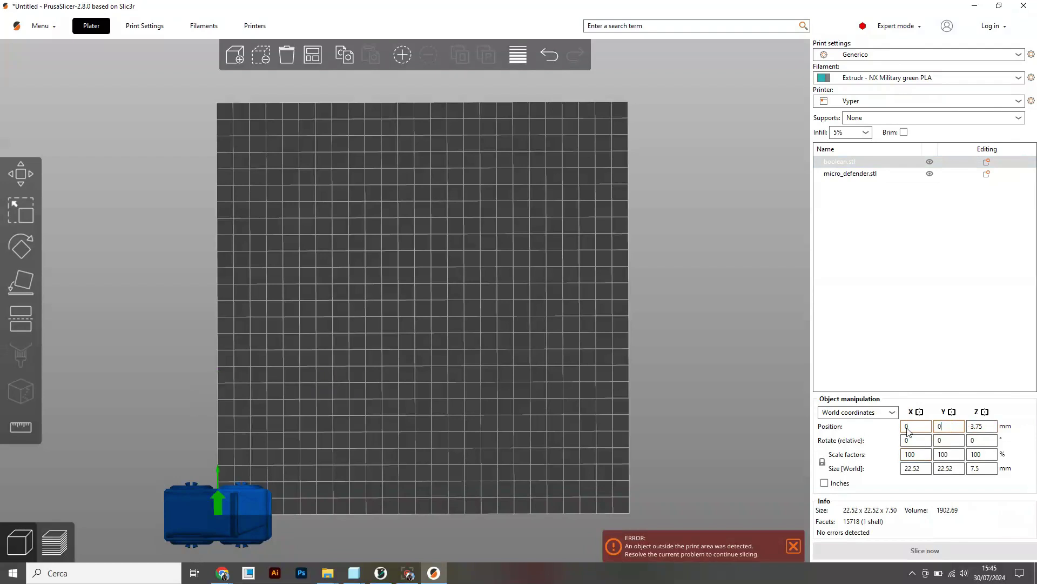
Step: Select both objects and drag them together to the plate centre
{"action": "left_click", "coordinate": [849, 174]}
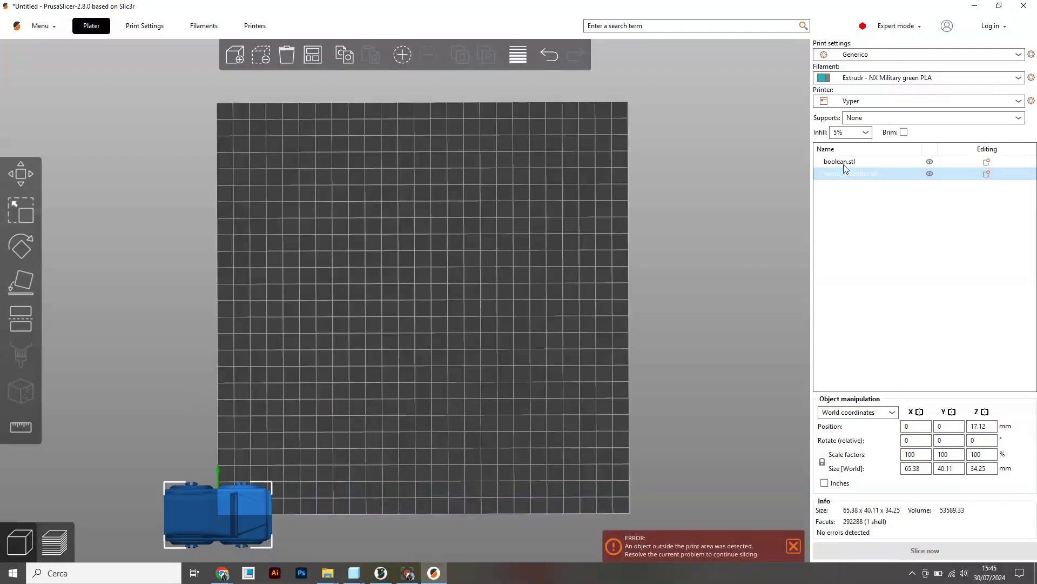
{"action": "left_click", "coordinate": [844, 163], "text": "ctrl"}
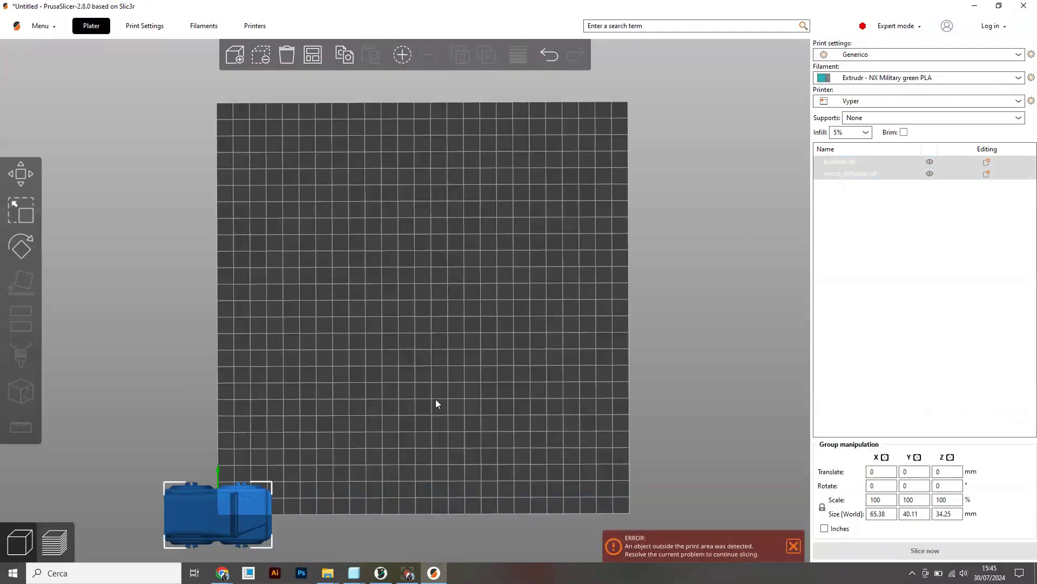
{"action": "left_click_drag", "start_coordinate": [241, 491], "coordinate": [446, 285]}
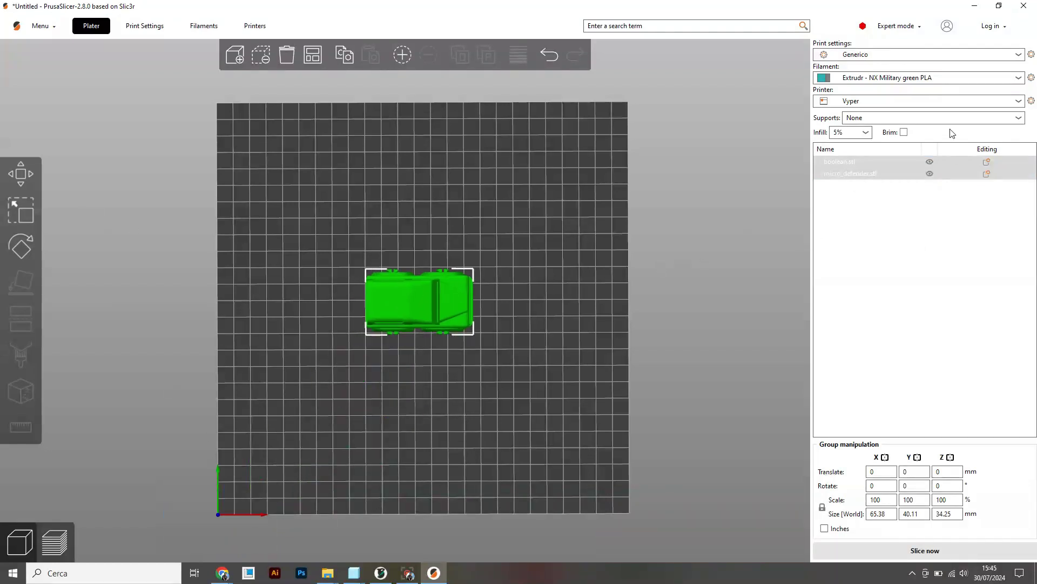
Step: Merge the car and sphere into one object
{"action": "right_click", "coordinate": [862, 166]}
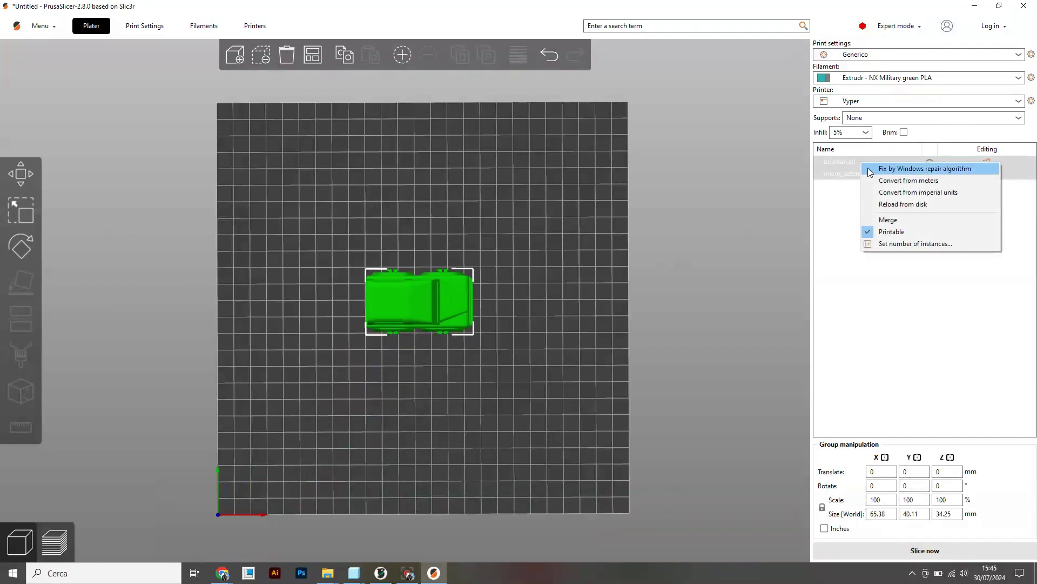
{"action": "left_click", "coordinate": [895, 220]}
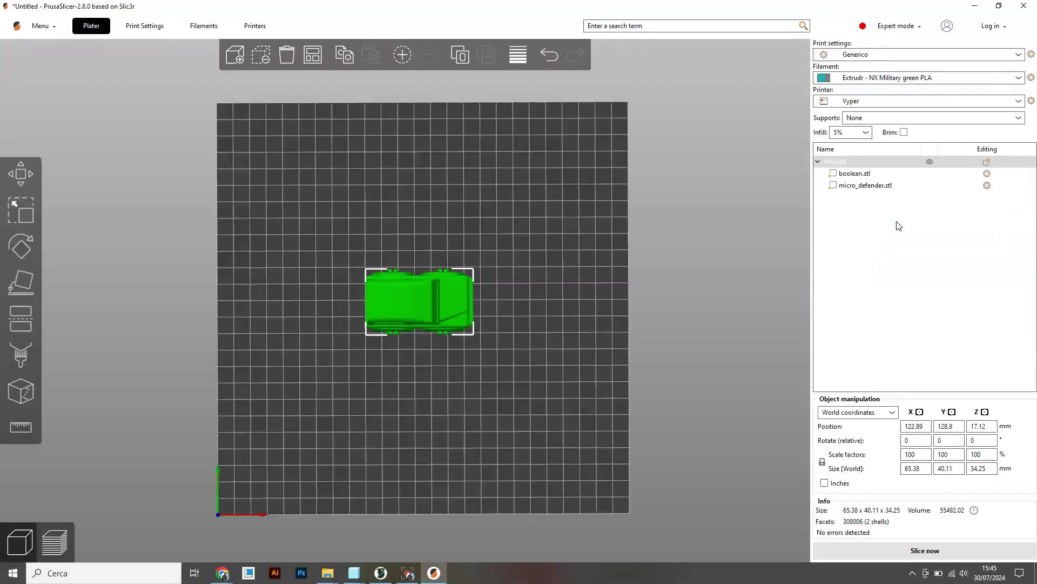
{"action": "left_click", "coordinate": [545, 328]}
Step: Change boolean.stl's part type to Negative Volume
{"action": "left_click", "coordinate": [852, 177]}
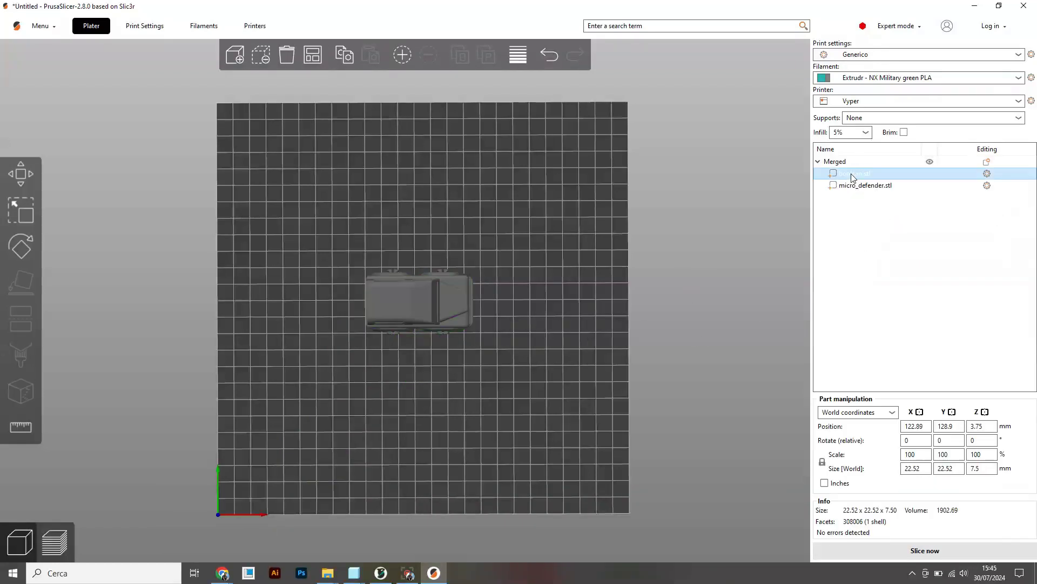
{"action": "right_click", "coordinate": [853, 177]}
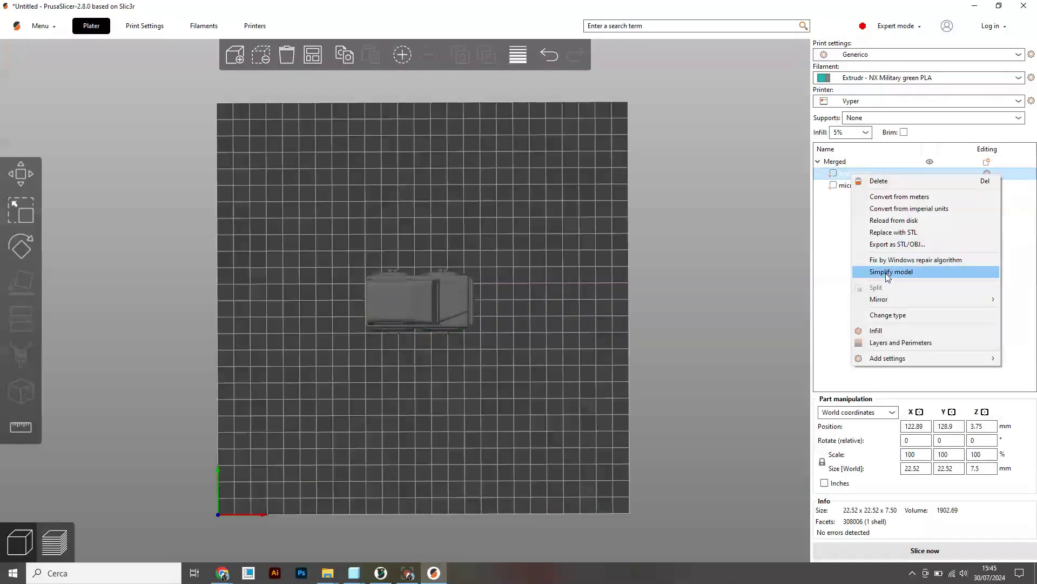
{"action": "left_click", "coordinate": [897, 315]}
{"action": "left_click", "coordinate": [528, 277]}
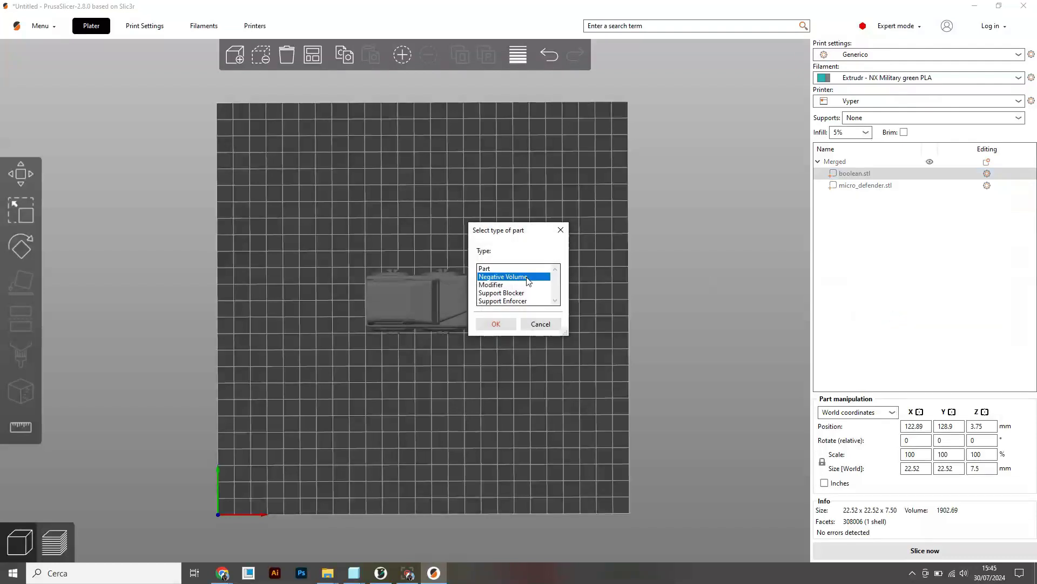
{"action": "left_click", "coordinate": [497, 324]}
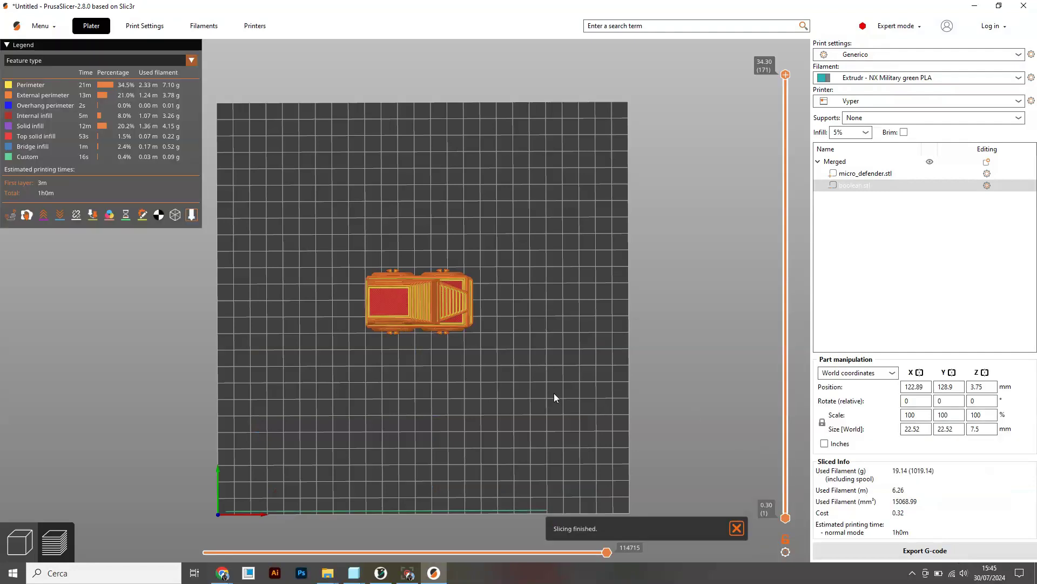
Step: Limit the preview to layers up to 9.50 mm and orbit to view the car's underside
{"action": "mouse_move", "coordinate": [785, 74]}
{"action": "left_mouse_down"}
{"action": "mouse_move", "coordinate": [786, 516]}
{"action": "mouse_move", "coordinate": [779, 58]}
{"action": "left_mouse_up"}
{"action": "left_click_drag", "start_coordinate": [496, 365], "coordinate": [446, 317]}
{"action": "scroll", "coordinate": [430, 299], "scroll_direction": "up", "scroll_amount": 5}
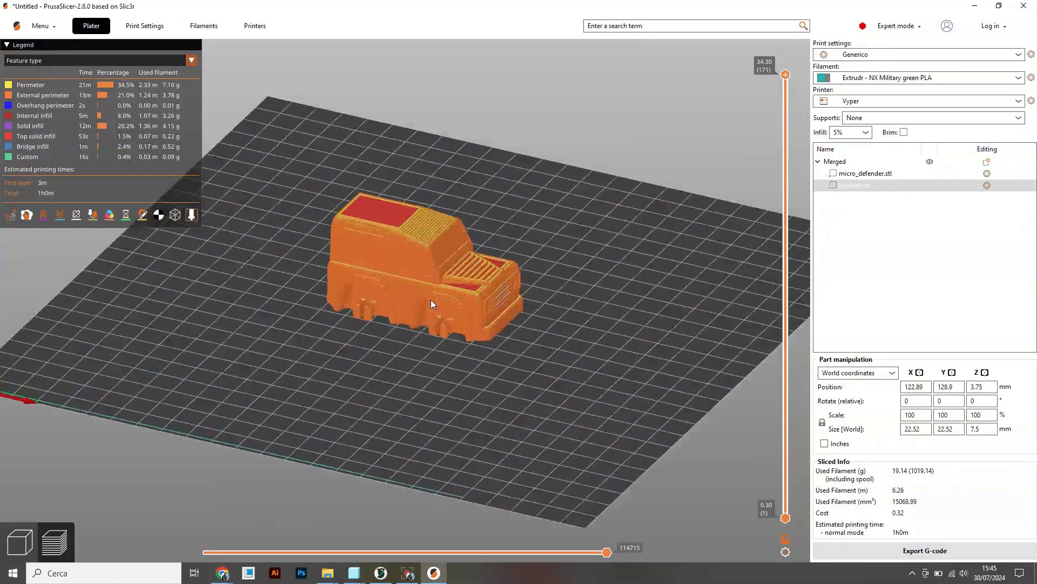
{"action": "left_click_drag", "start_coordinate": [495, 373], "coordinate": [513, 320]}
{"action": "scroll", "coordinate": [500, 325], "scroll_direction": "down", "scroll_amount": 3}
{"action": "scroll", "coordinate": [500, 325], "scroll_direction": "up", "scroll_amount": 5}
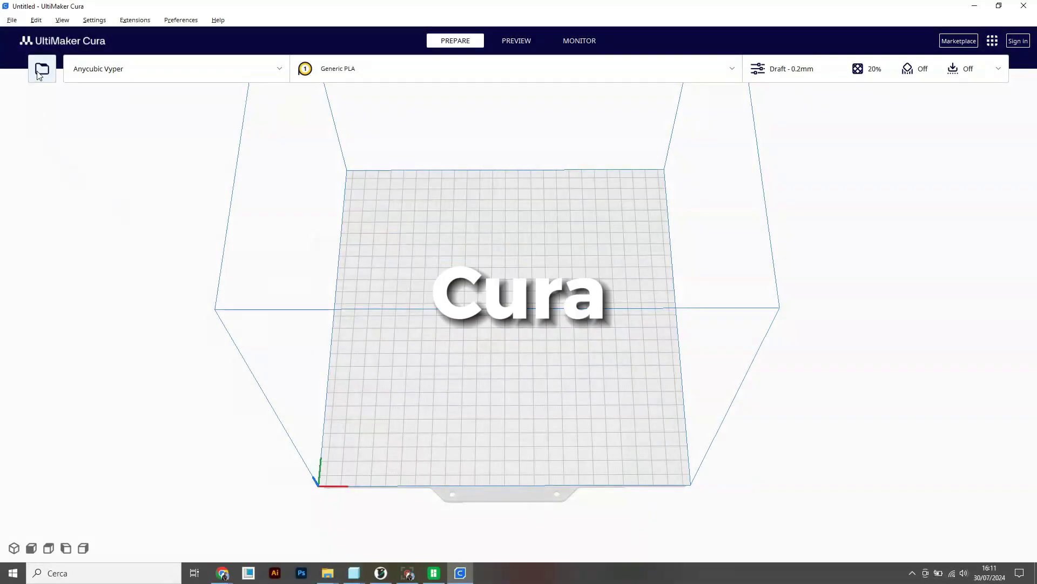
Step: Open boolean.stl and micro_defender.stl in Cura
{"action": "left_click", "coordinate": [39, 75]}
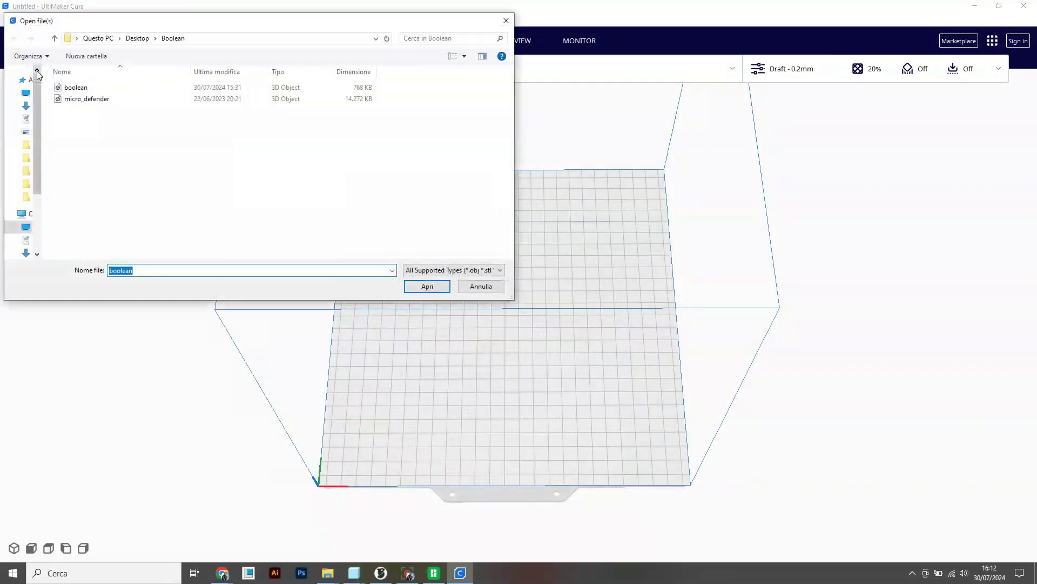
{"action": "left_click", "coordinate": [84, 88]}
{"action": "left_click", "coordinate": [90, 100], "text": "shift"}
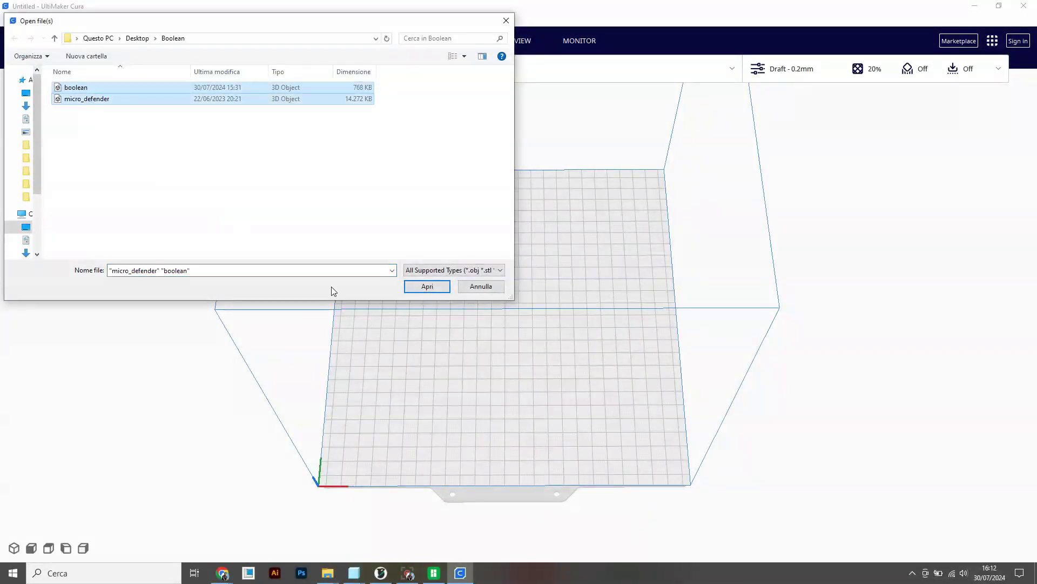
{"action": "left_click", "coordinate": [426, 287]}
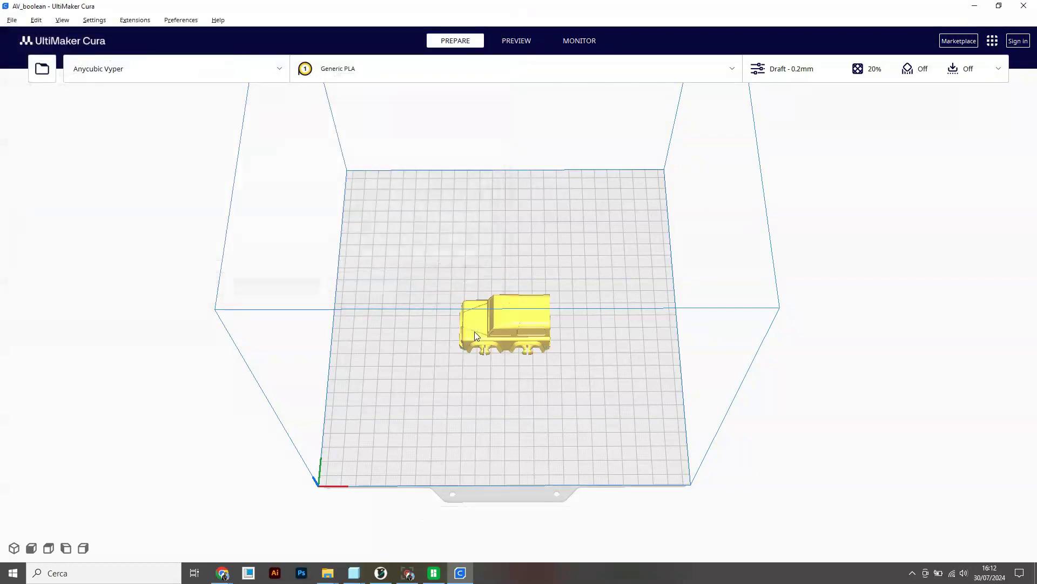
Step: Drag the car up-right and the cylinder down-left to separate them
{"action": "left_click", "coordinate": [520, 327]}
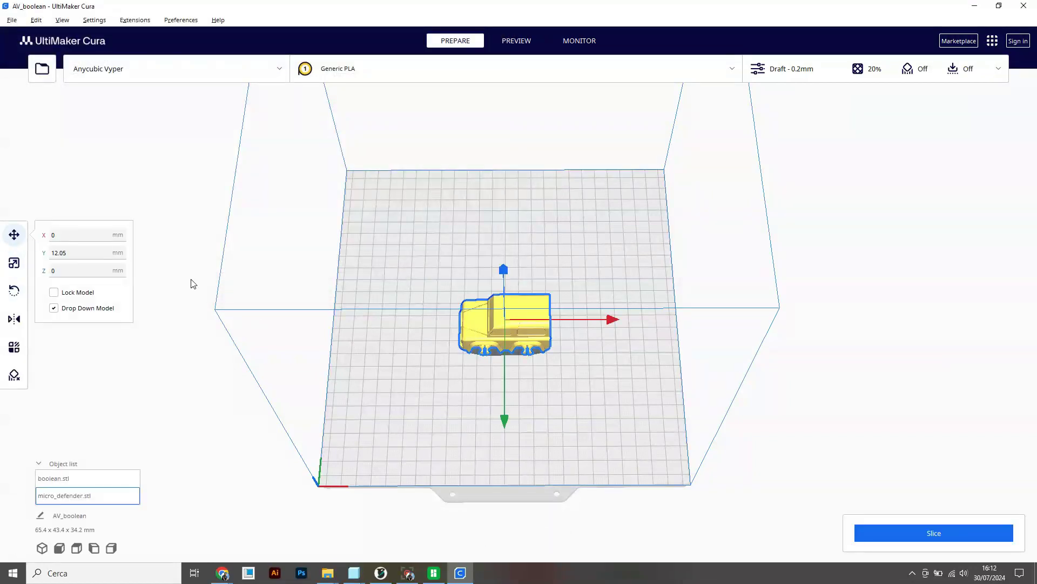
{"action": "left_click_drag", "start_coordinate": [530, 316], "coordinate": [583, 227]}
{"action": "left_click", "coordinate": [507, 318]}
{"action": "left_click_drag", "start_coordinate": [514, 326], "coordinate": [464, 381]}
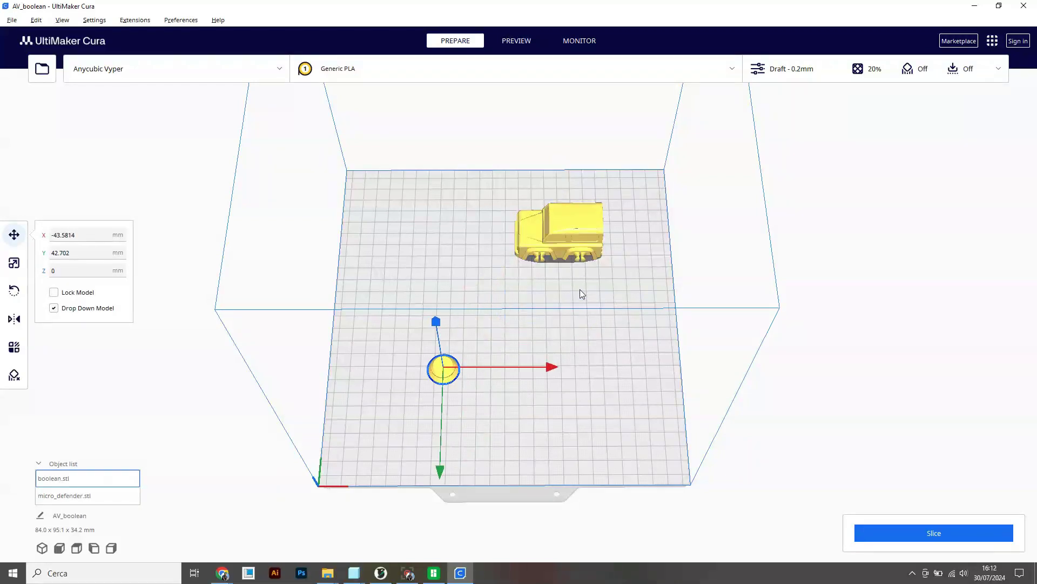
{"action": "scroll", "coordinate": [579, 291], "scroll_direction": "up", "scroll_amount": 5}
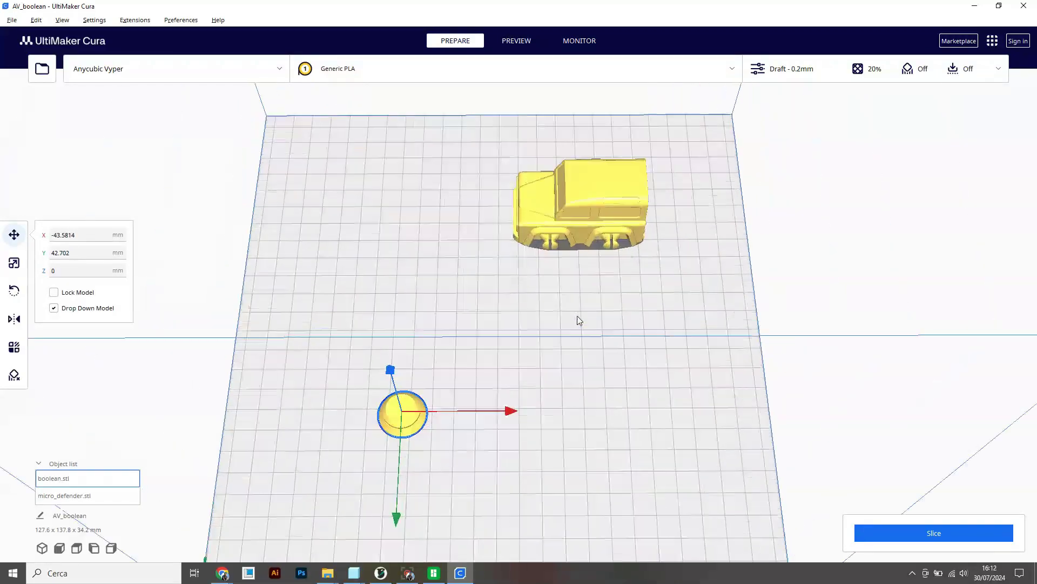
{"action": "left_click", "coordinate": [578, 346]}
Step: Centre the cylinder, then the car, on the build plate so they overlap
{"action": "left_click", "coordinate": [411, 442]}
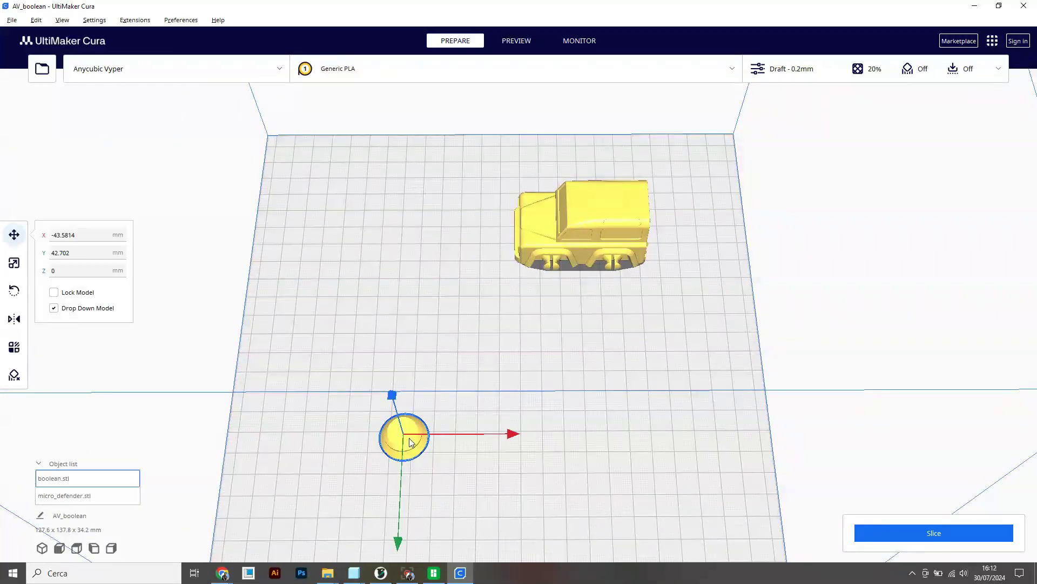
{"action": "right_click", "coordinate": [413, 442]}
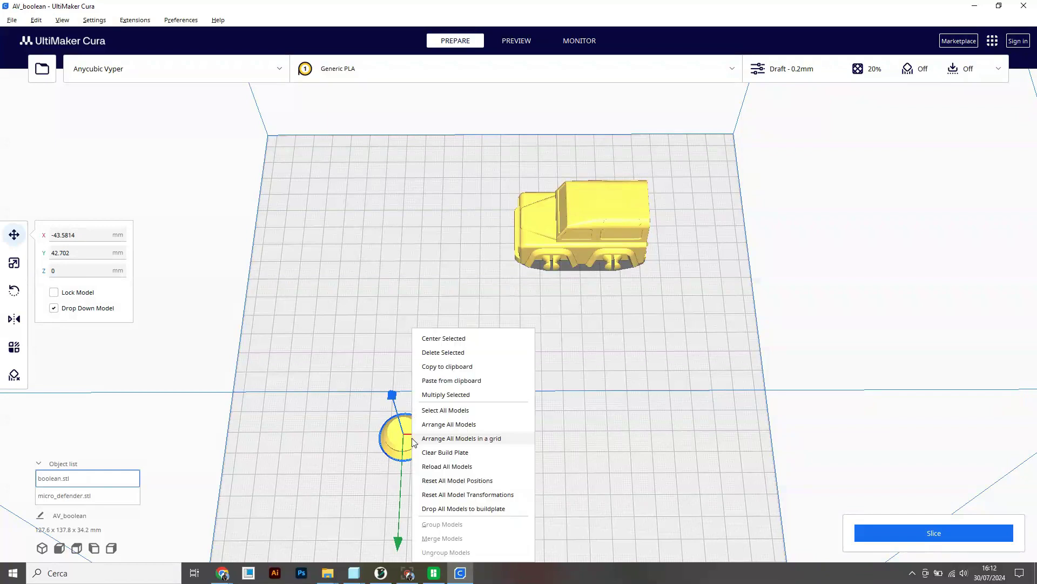
{"action": "left_click", "coordinate": [441, 337]}
{"action": "left_click", "coordinate": [561, 230]}
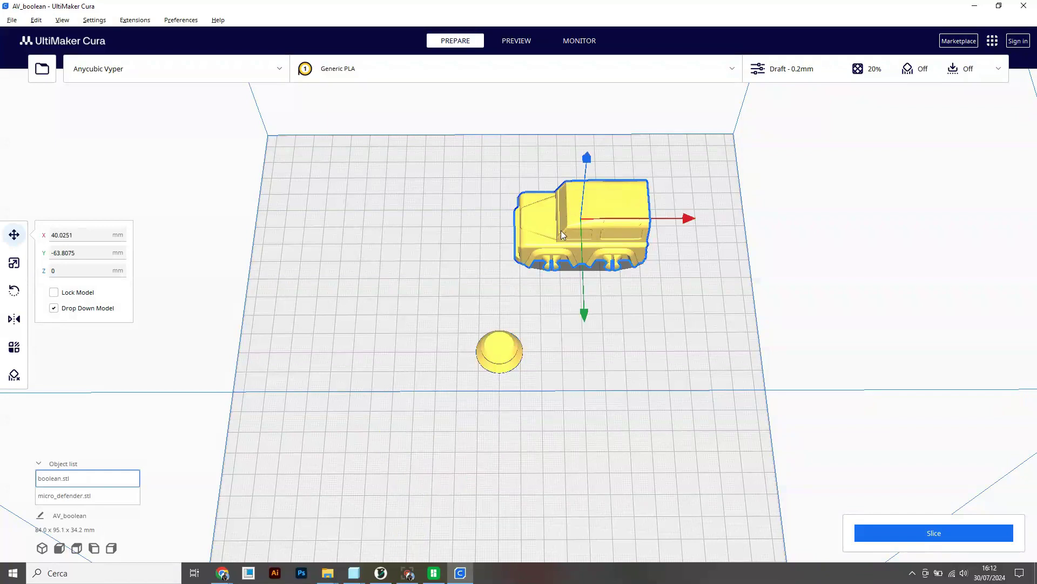
{"action": "right_click", "coordinate": [626, 201]}
{"action": "left_click", "coordinate": [664, 210]}
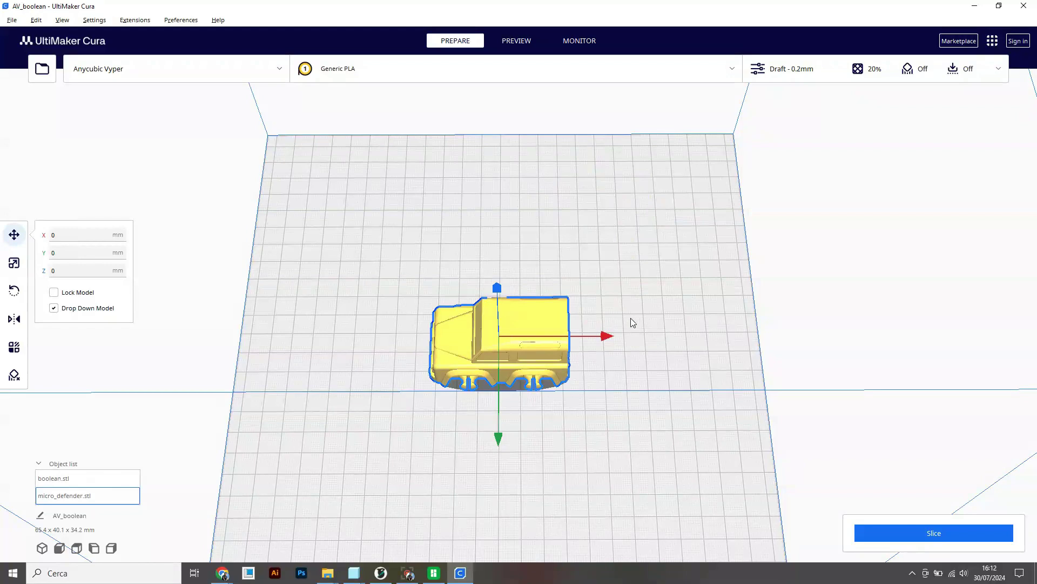
{"action": "left_click", "coordinate": [644, 285]}
{"action": "left_click", "coordinate": [554, 325]}
{"action": "left_click", "coordinate": [39, 463]}
{"action": "left_click", "coordinate": [345, 469]}
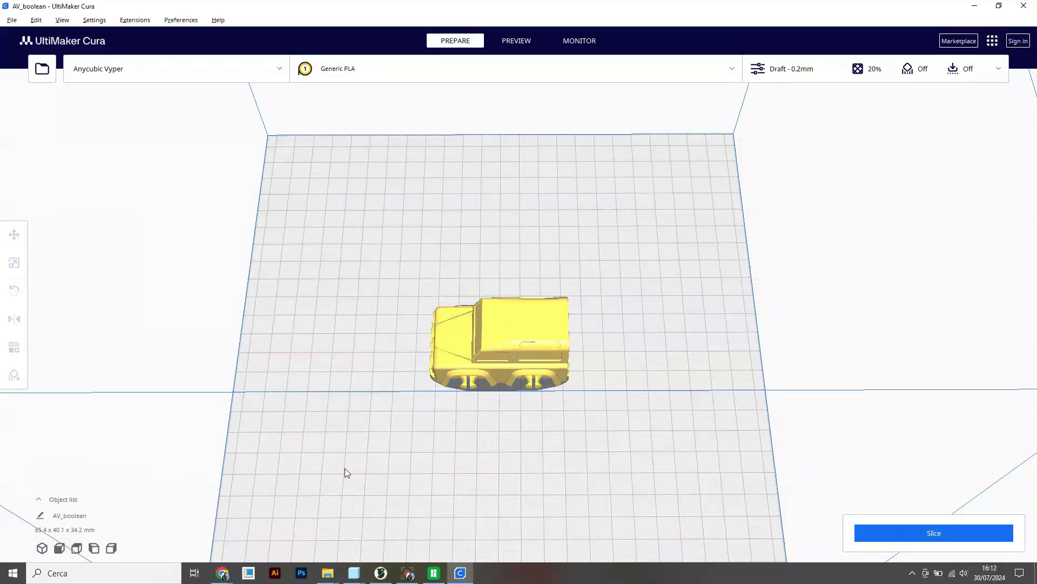
Step: Set boolean.stl to Cutting mesh under Per Model Settings' overlap options
{"action": "left_click", "coordinate": [41, 505]}
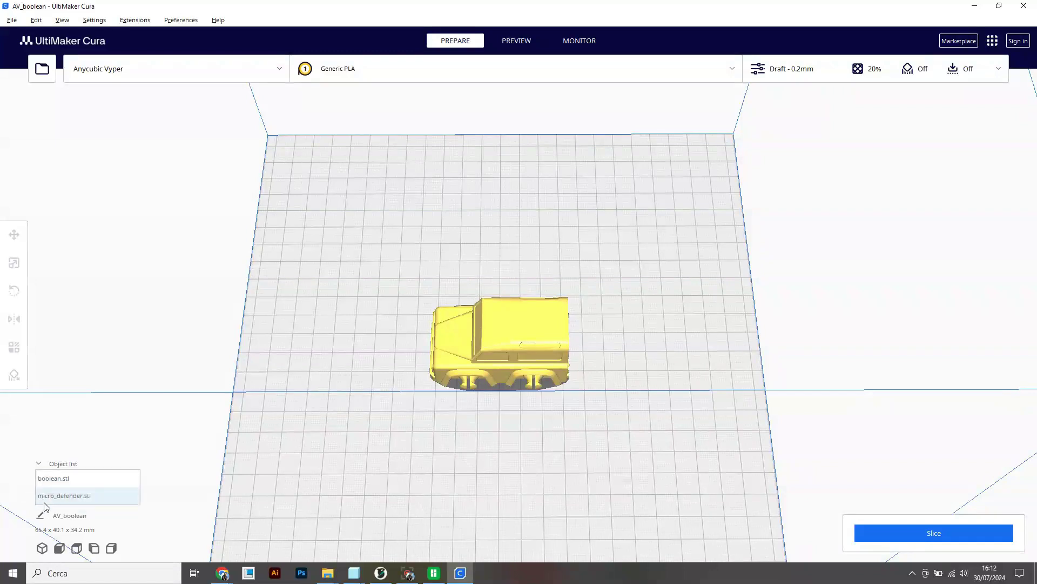
{"action": "left_click", "coordinate": [52, 479]}
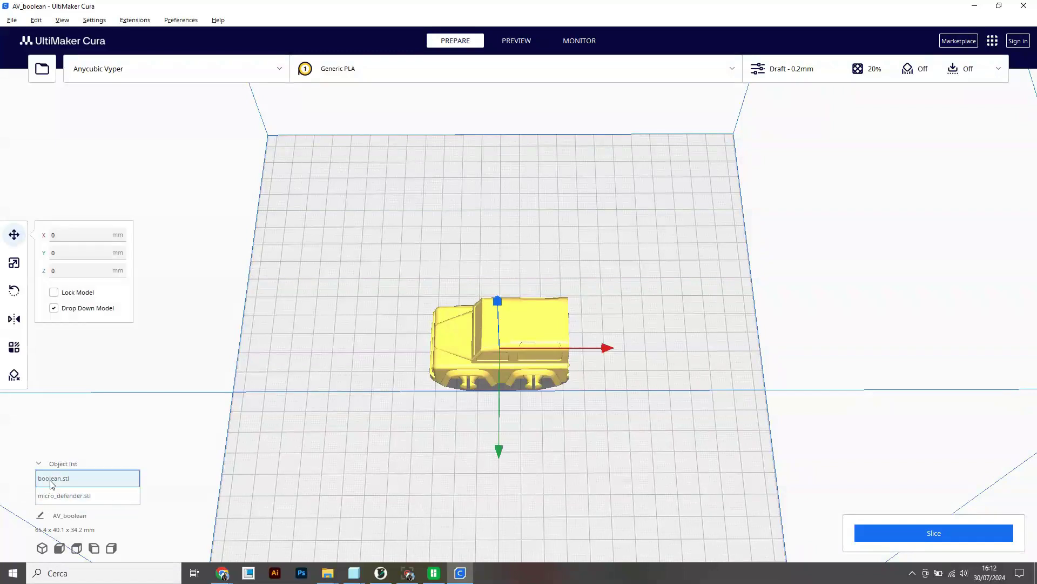
{"action": "left_click", "coordinate": [14, 351]}
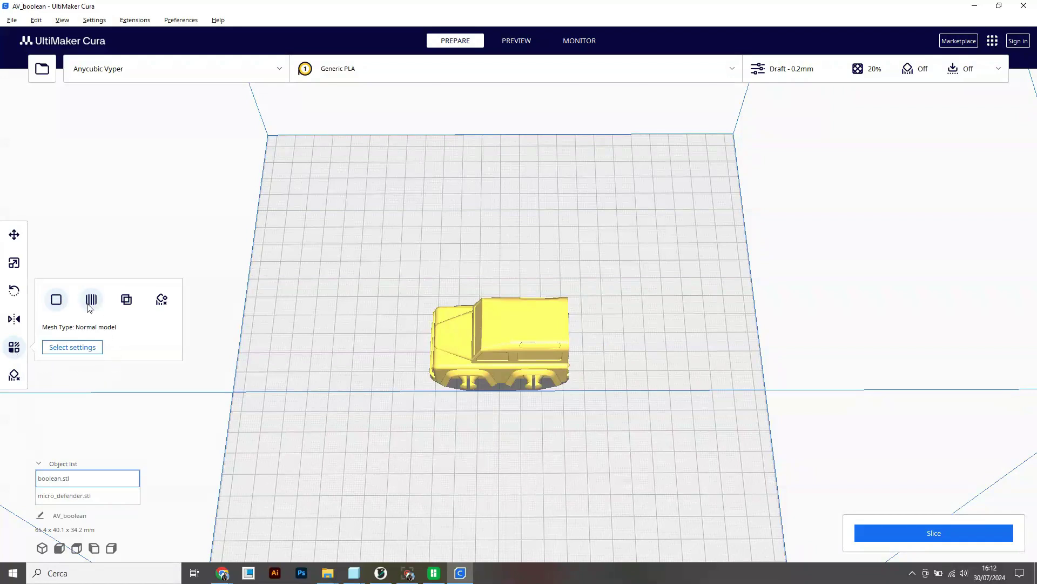
{"action": "left_click", "coordinate": [126, 300]}
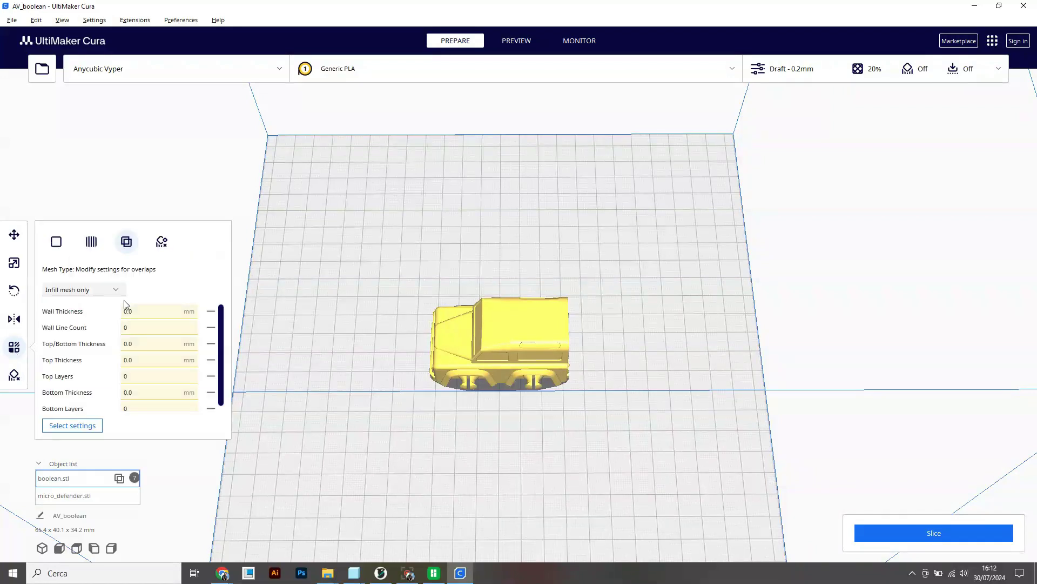
{"action": "left_click", "coordinate": [114, 291]}
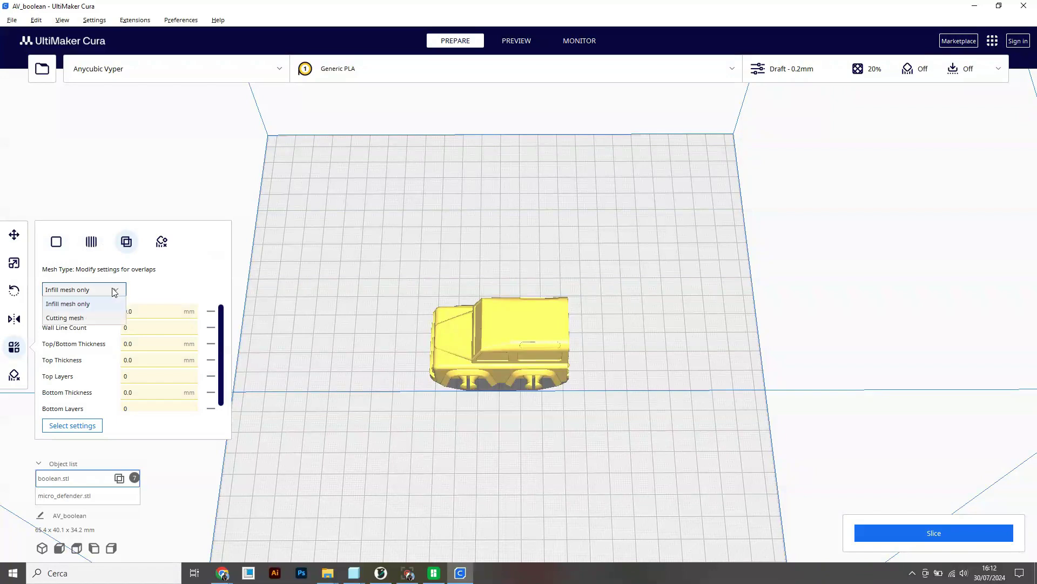
{"action": "left_click", "coordinate": [82, 321]}
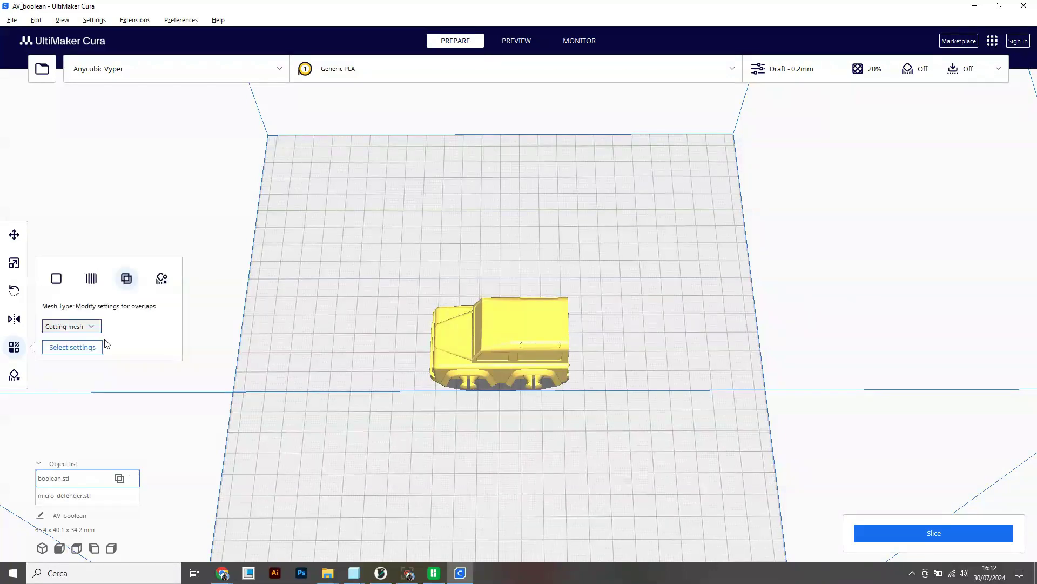
Step: Add Wall Line Count, Top Layers, Bottom Layers and Infill Density to the cylinder's per-model settings
{"action": "left_click", "coordinate": [88, 349]}
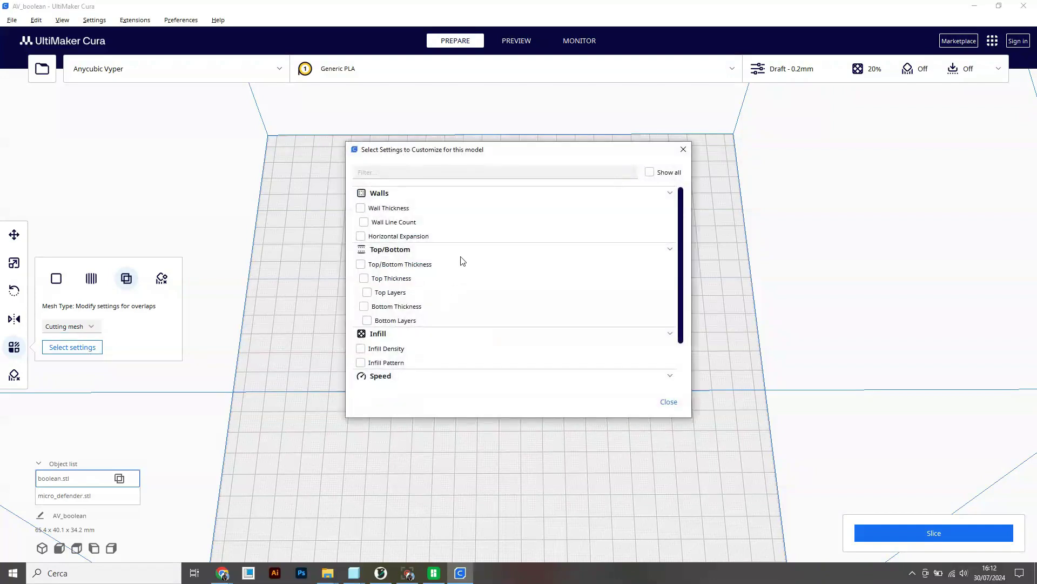
{"action": "left_click", "coordinate": [364, 222]}
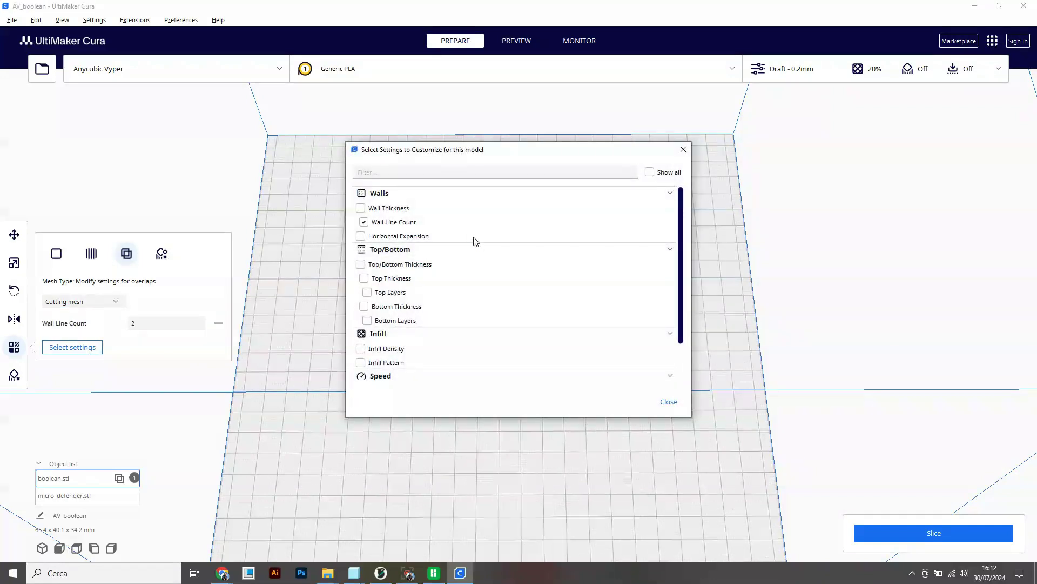
{"action": "left_click", "coordinate": [368, 292]}
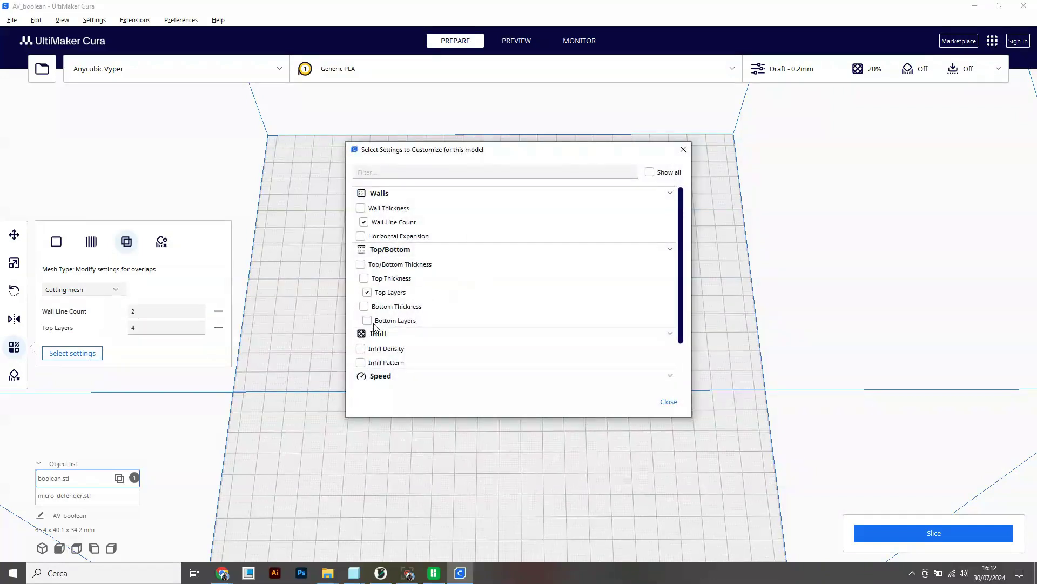
{"action": "left_click", "coordinate": [368, 321]}
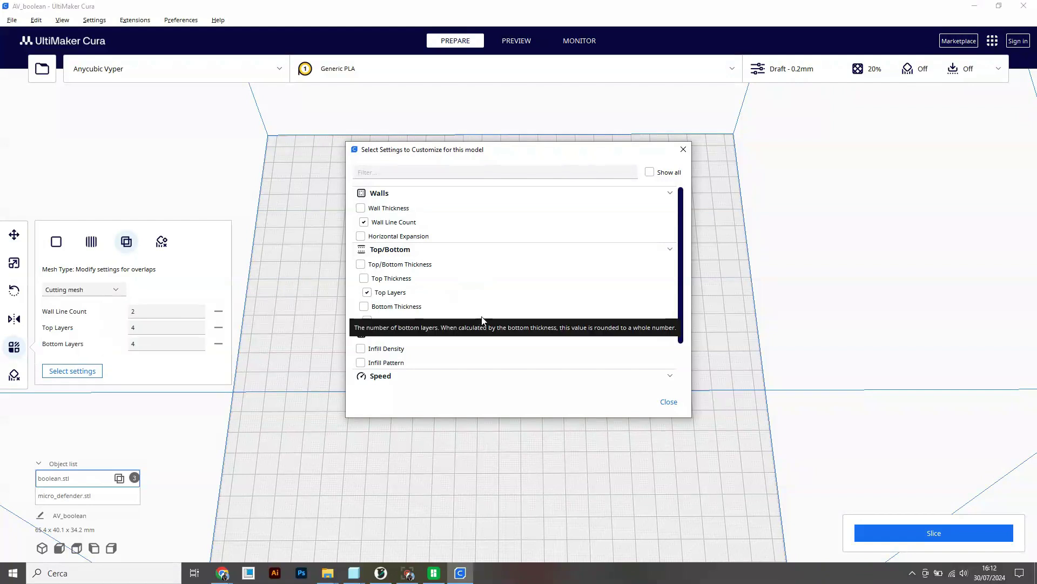
{"action": "left_click", "coordinate": [361, 349]}
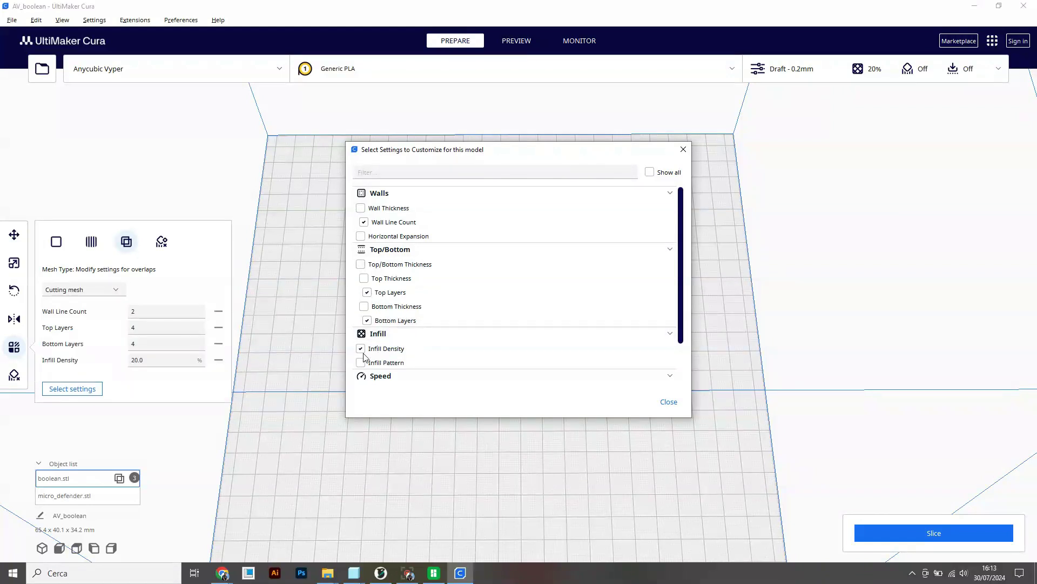
{"action": "left_click", "coordinate": [667, 402]}
Step: Set the cylinder's wall line count, top layers, bottom layers and infill density all to 0
{"action": "left_click", "coordinate": [142, 311]}
{"action": "type", "text": "0"}
{"action": "key", "text": "Tab"}
{"action": "type", "text": "0"}
{"action": "key", "text": "Tab"}
{"action": "key", "text": "Tab"}
{"action": "key", "text": "Return"}
Step: Deselect the cylinder, slice the plate, and switch to the layer preview
{"action": "left_click", "coordinate": [533, 442]}
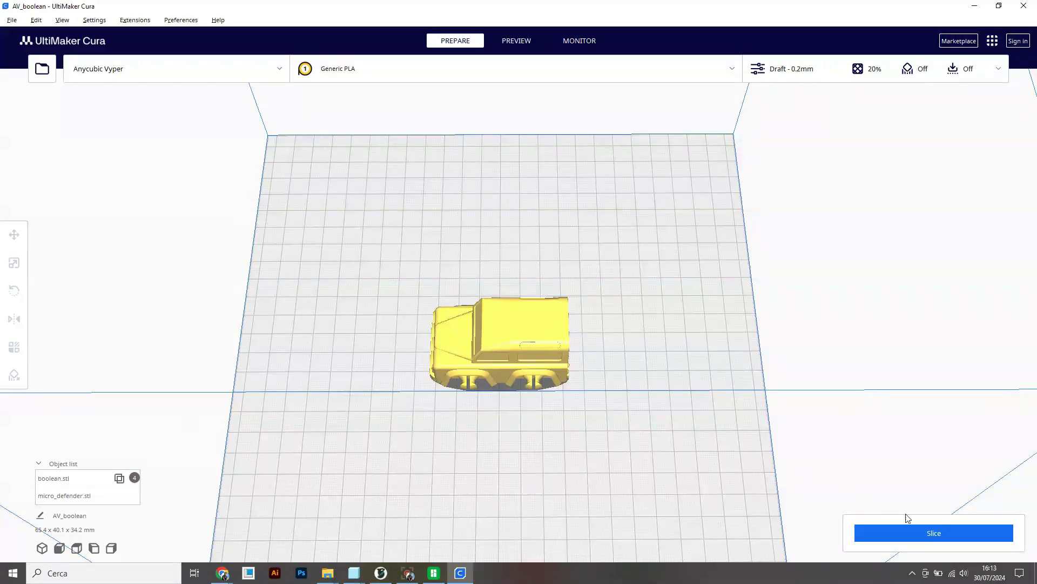
{"action": "left_click", "coordinate": [923, 532]}
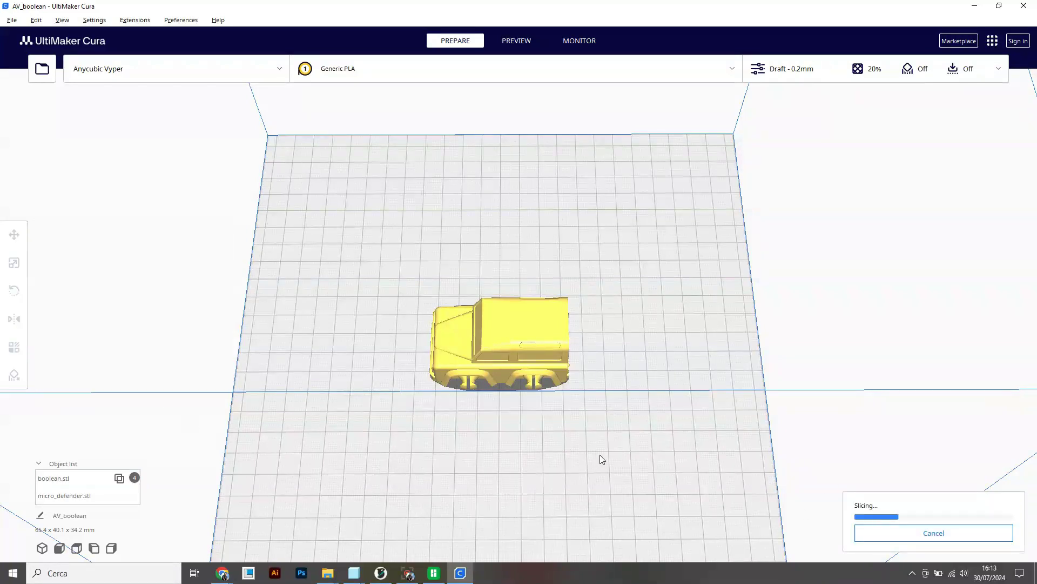
{"action": "left_click", "coordinate": [505, 39]}
Step: Show only the first layer and orbit the preview to see the round hole in the car's base
{"action": "left_click_drag", "start_coordinate": [1025, 170], "coordinate": [1035, 145]}
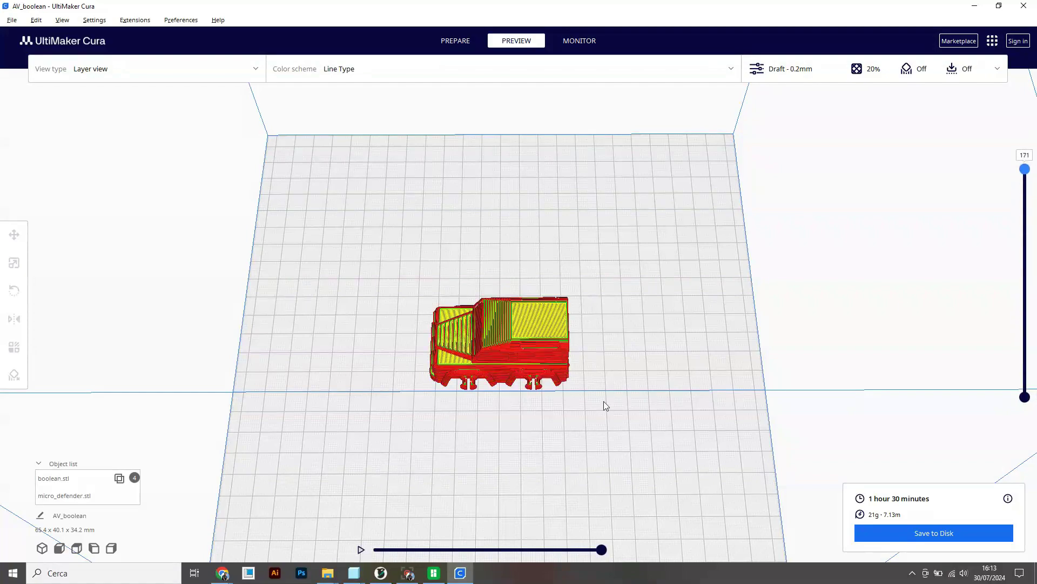
{"action": "right_click_drag", "start_coordinate": [607, 356], "coordinate": [609, 270]}
{"action": "scroll", "coordinate": [827, 263], "scroll_direction": "up", "scroll_amount": 6}
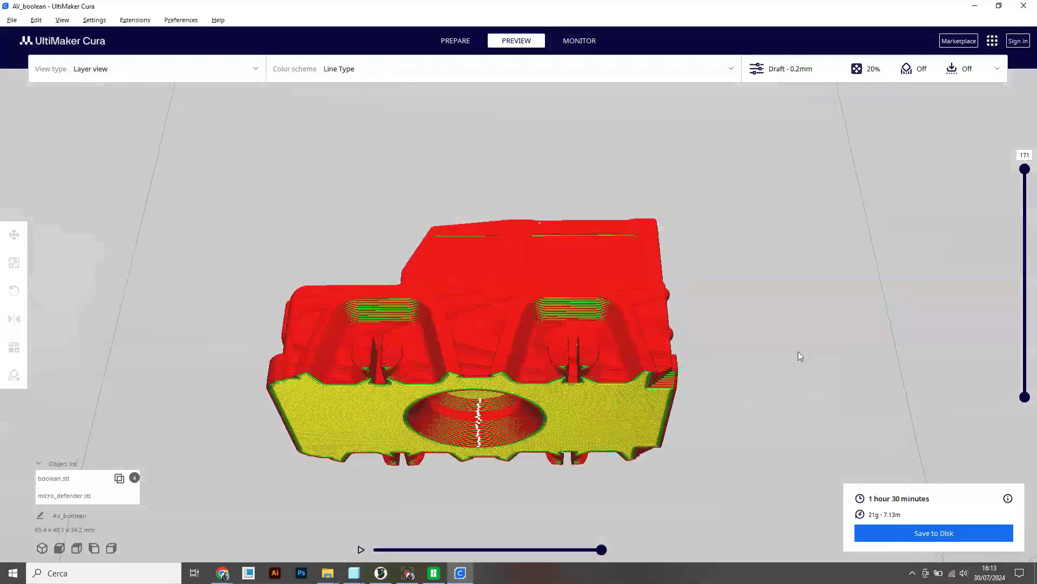
{"action": "right_click_drag", "start_coordinate": [798, 351], "coordinate": [672, 400]}
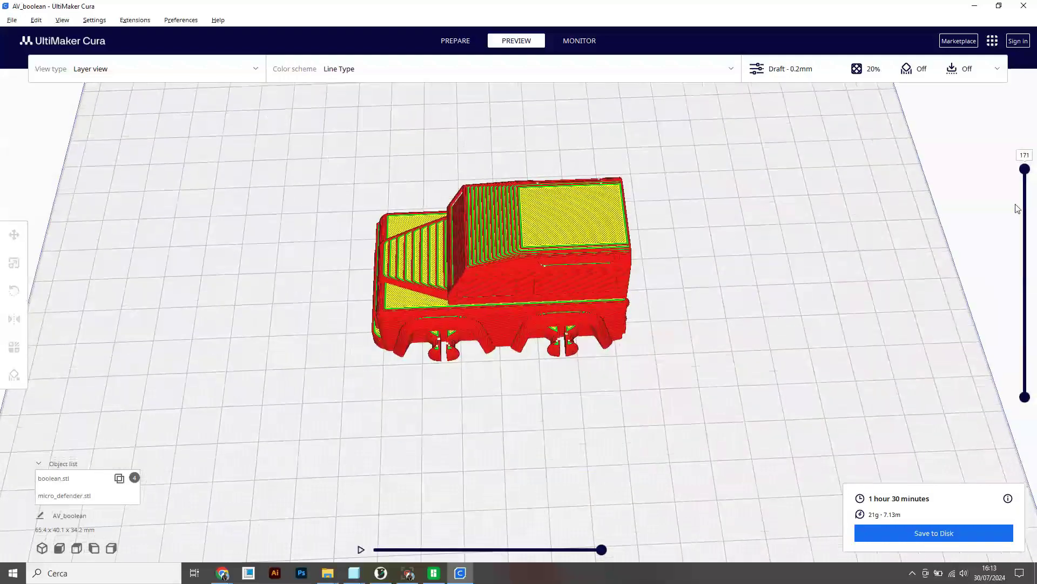